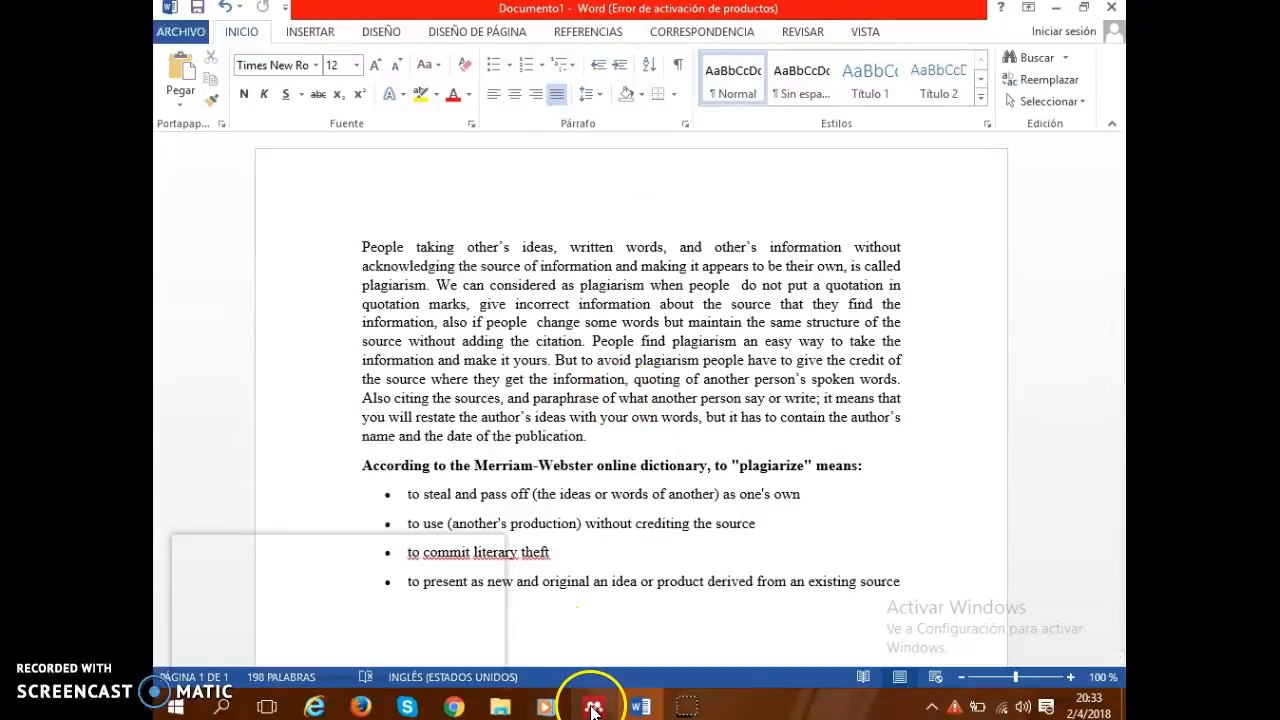
Switch to Chrome and view the top of the Merriam-Webster dictionary home page.
{"action": "mouse_move", "coordinate": [454, 707]}
{"action": "mouse_move", "coordinate": [404, 620]}
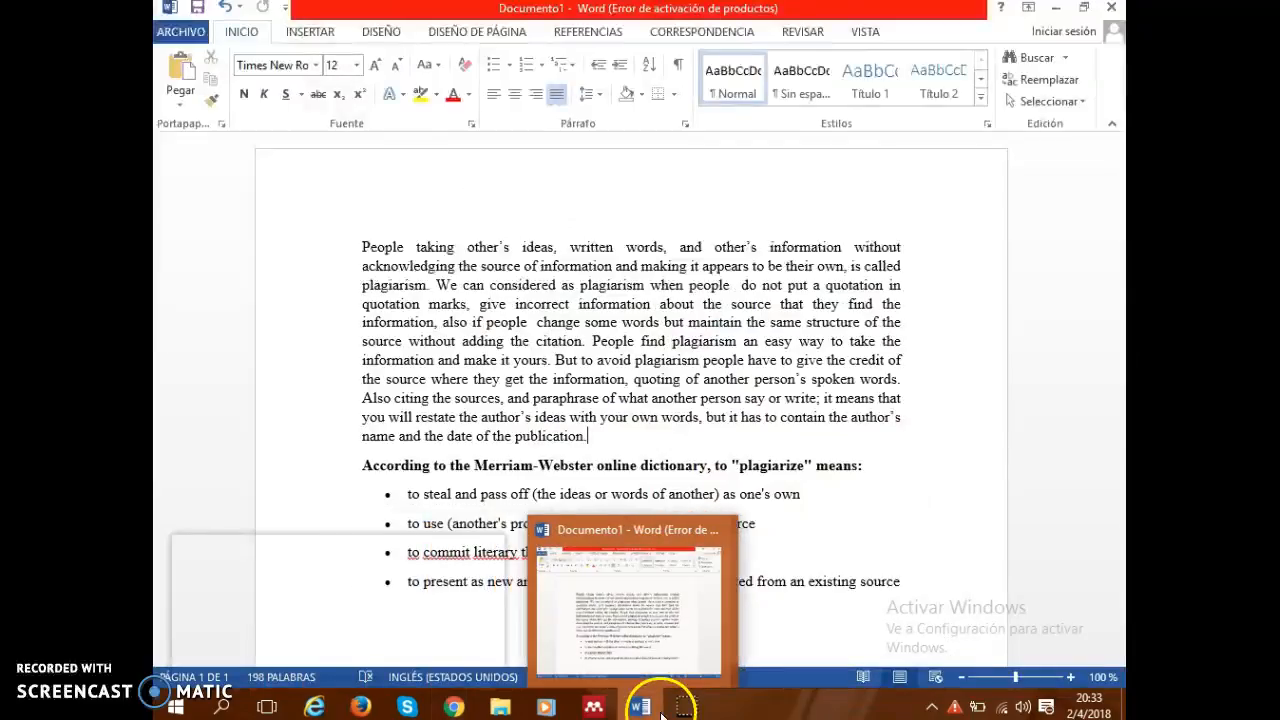
{"action": "mouse_move", "coordinate": [690, 707]}
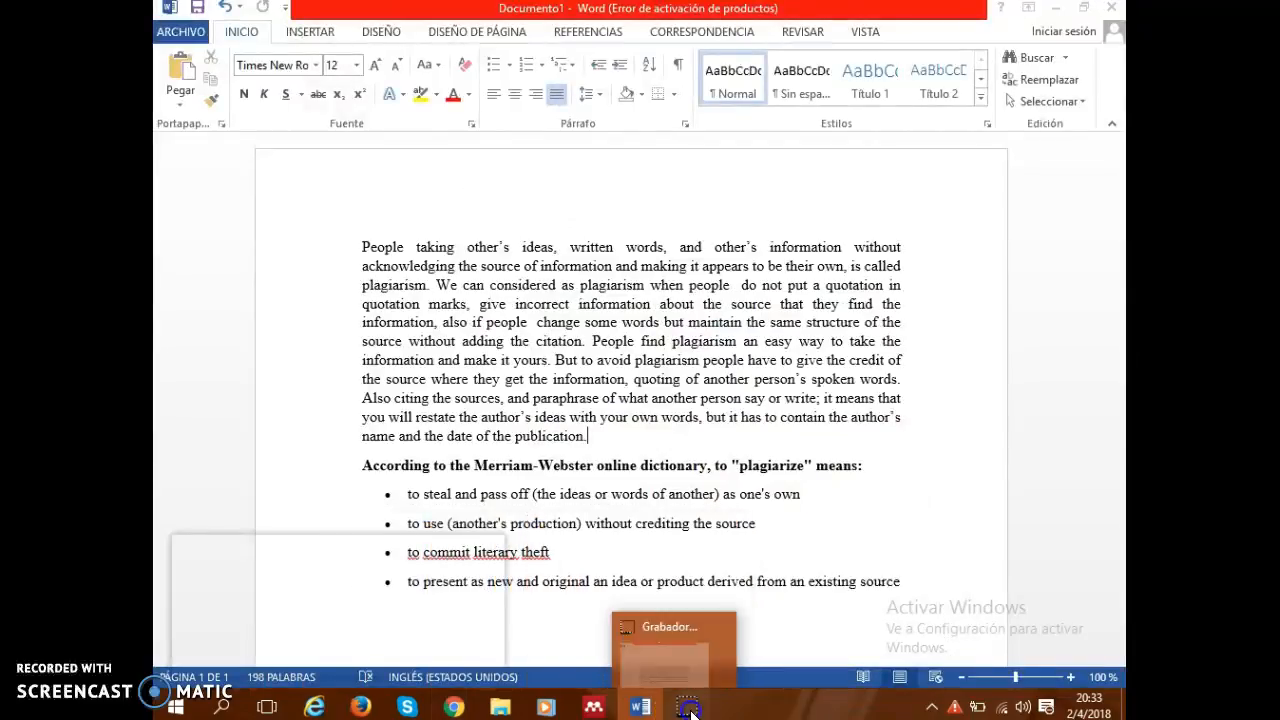
{"action": "mouse_move", "coordinate": [636, 700]}
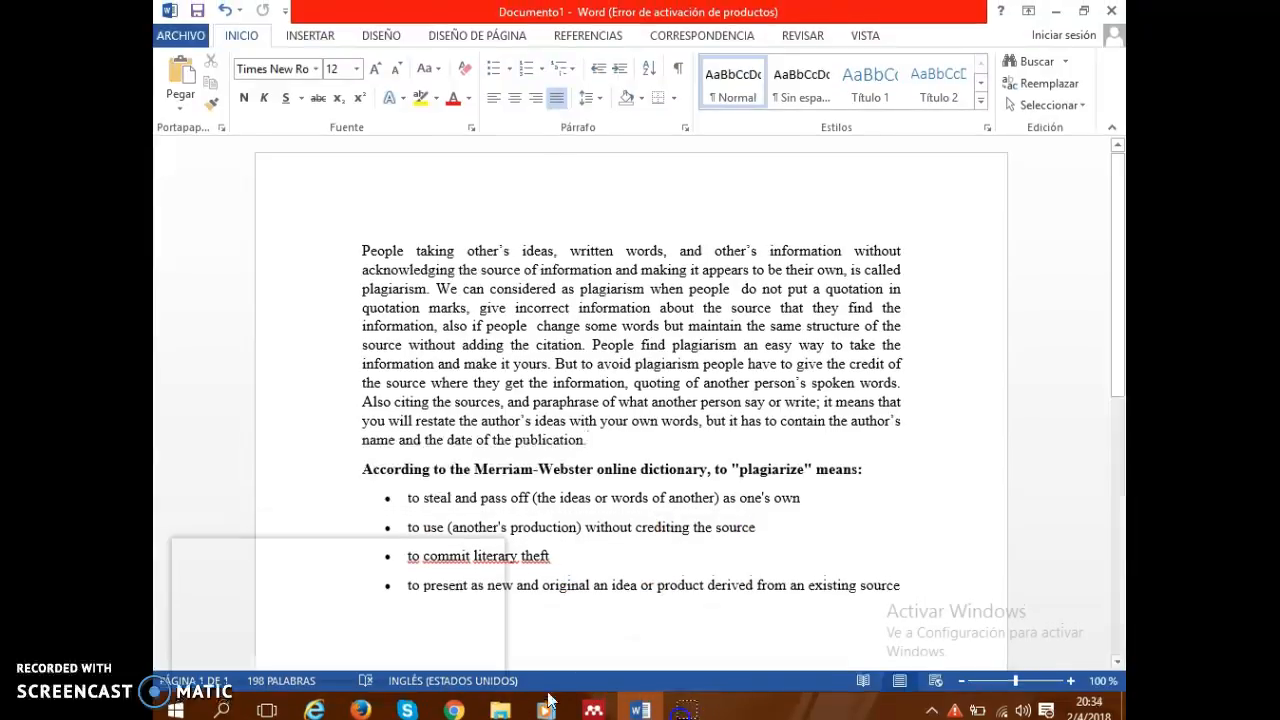
{"action": "mouse_move", "coordinate": [454, 708]}
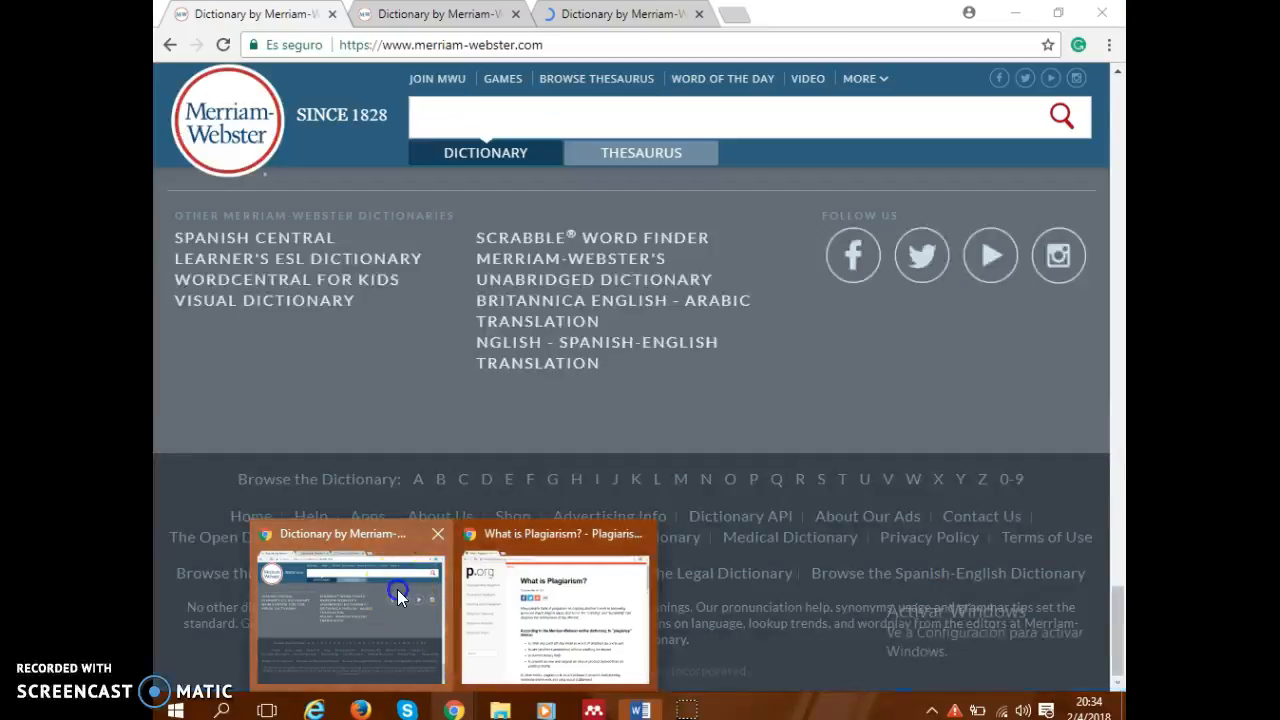
{"action": "left_click", "coordinate": [400, 595]}
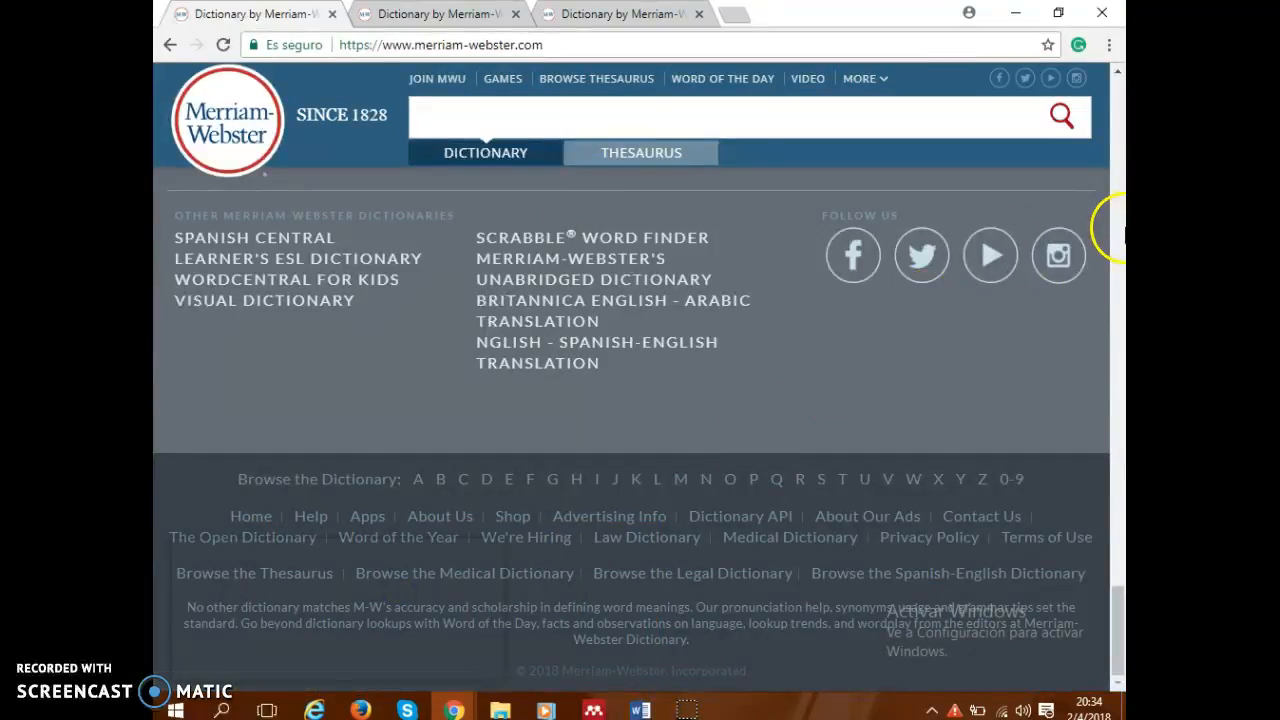
{"action": "left_click_drag", "start_coordinate": [1117, 612], "coordinate": [1120, 93]}
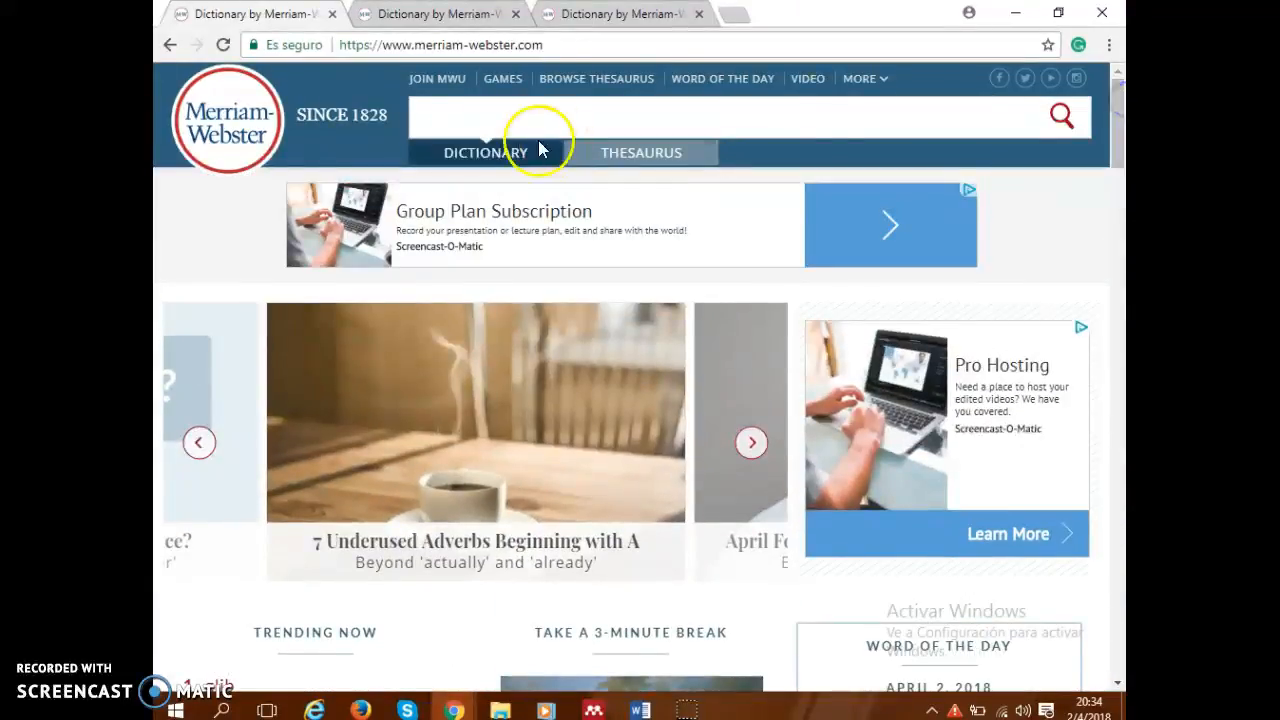
Switch to Mendeley Desktop and choose Web Page as the type of the new Merriam Webster document.
{"action": "left_click", "coordinate": [594, 711]}
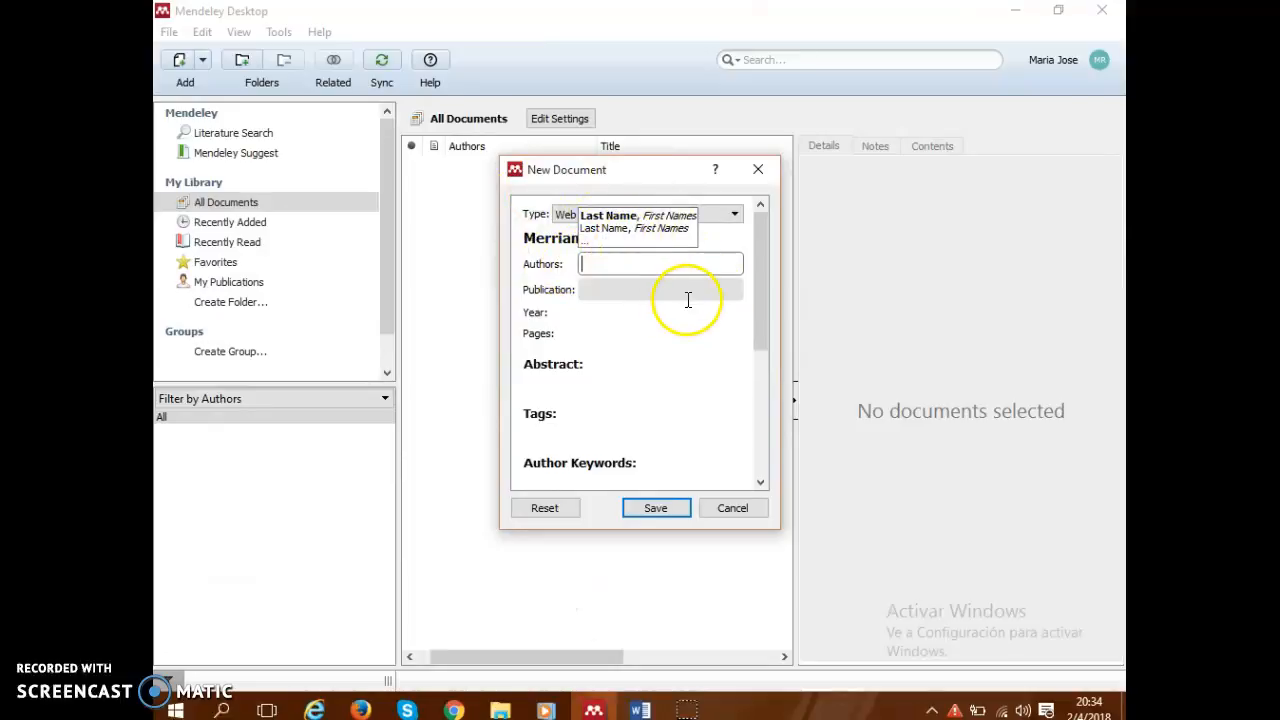
{"action": "left_click", "coordinate": [724, 214]}
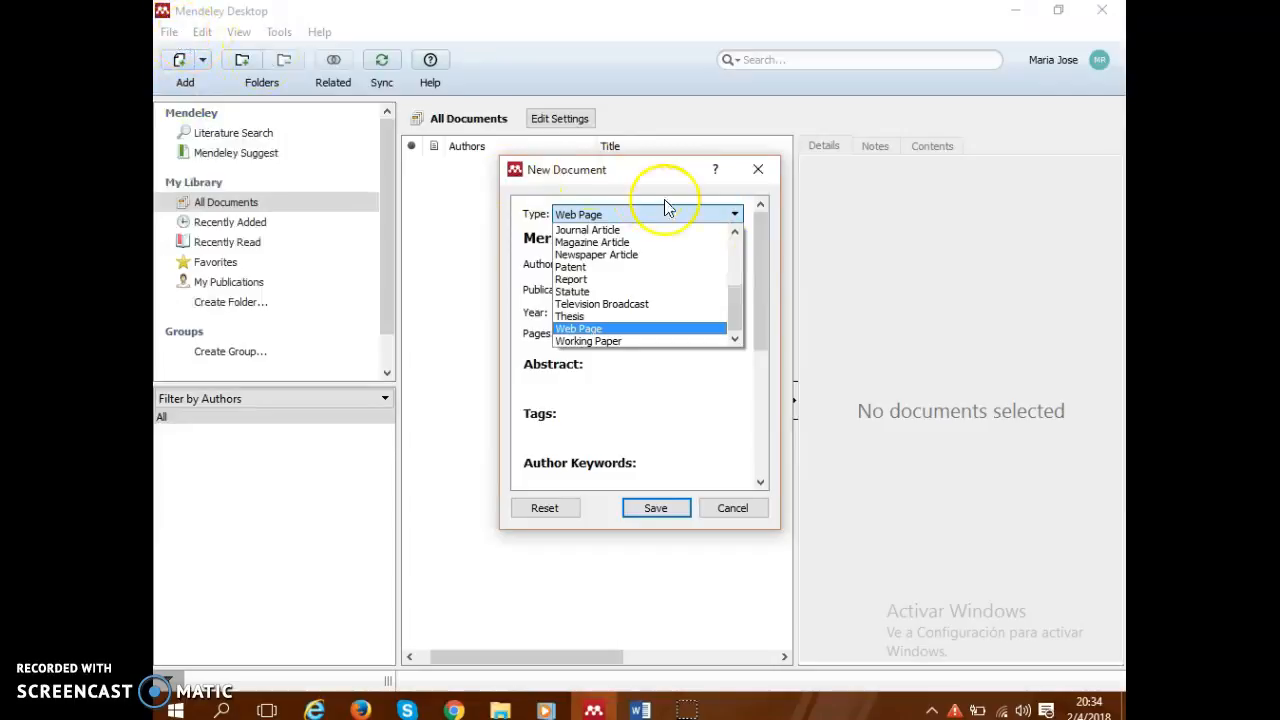
{"action": "left_click", "coordinate": [676, 326]}
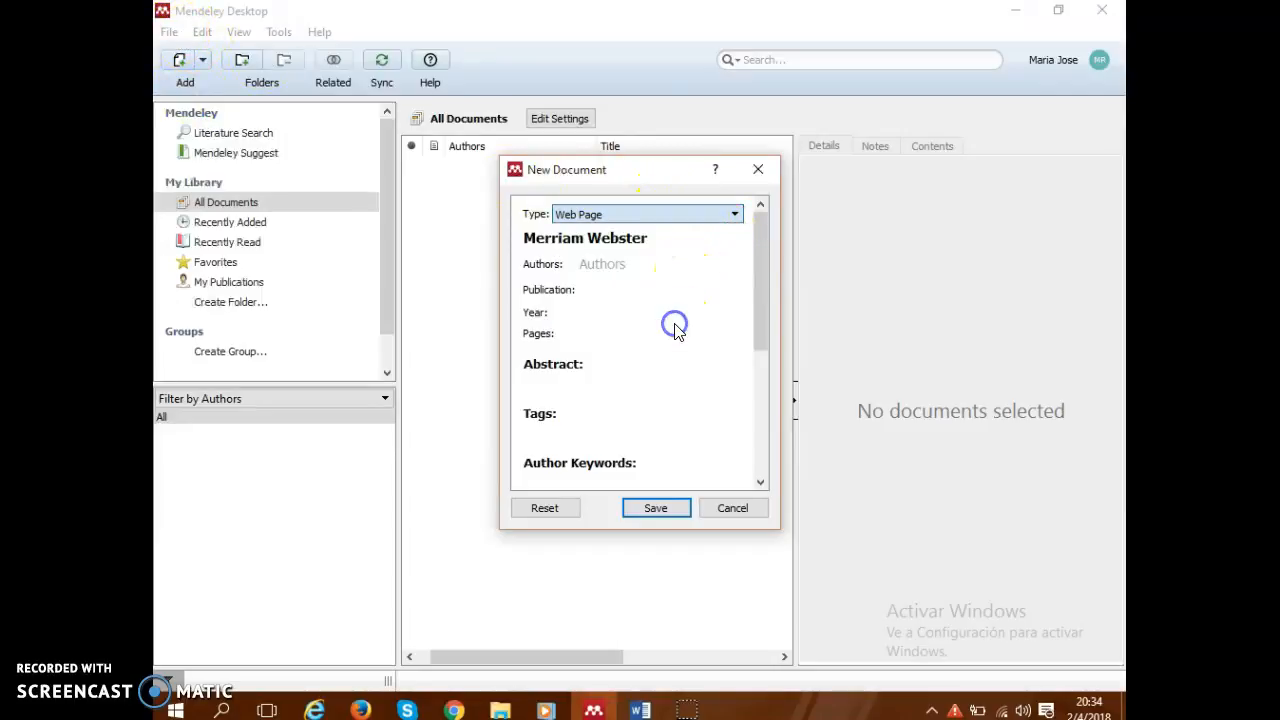
Enter Merriam as the author of the new document.
{"action": "left_click", "coordinate": [624, 266]}
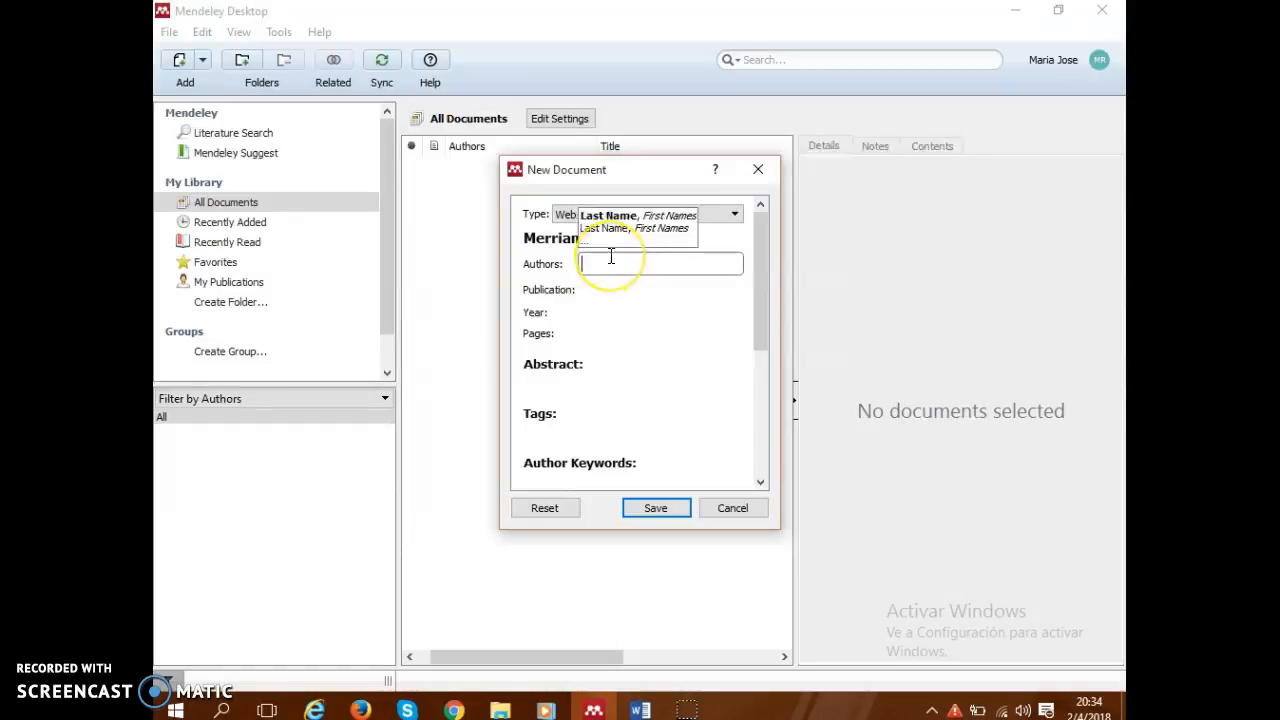
{"action": "type", "text": "m"}
{"action": "key", "text": "BackSpace"}
{"action": "type", "text": "Merriam"}
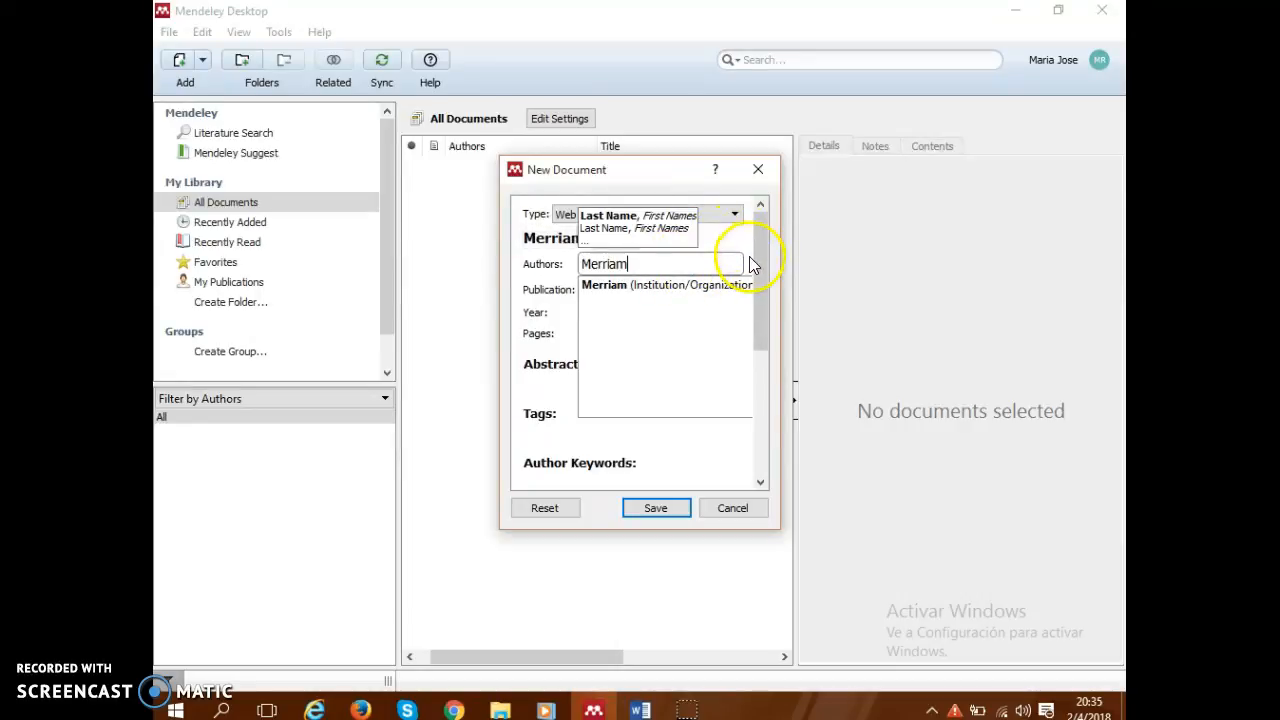
{"action": "left_click", "coordinate": [540, 306]}
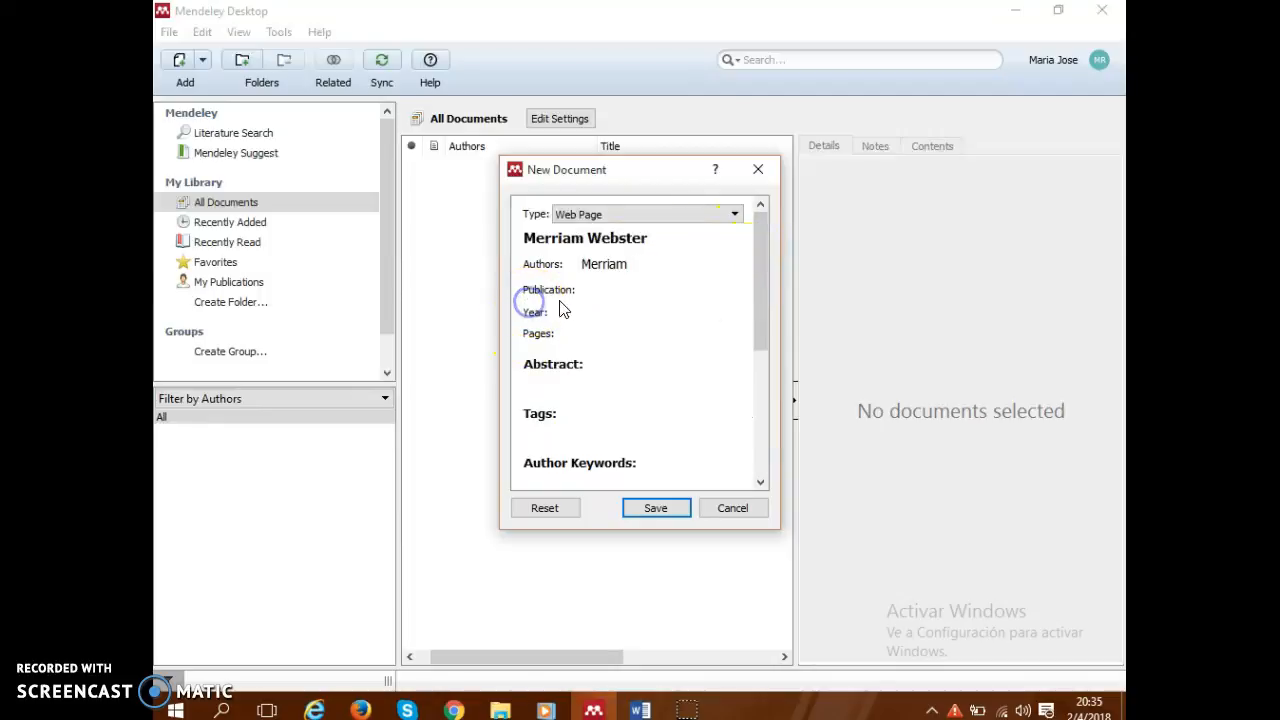
Set the document's year to 2018, leaving the publication and pages blank.
{"action": "left_click", "coordinate": [592, 294]}
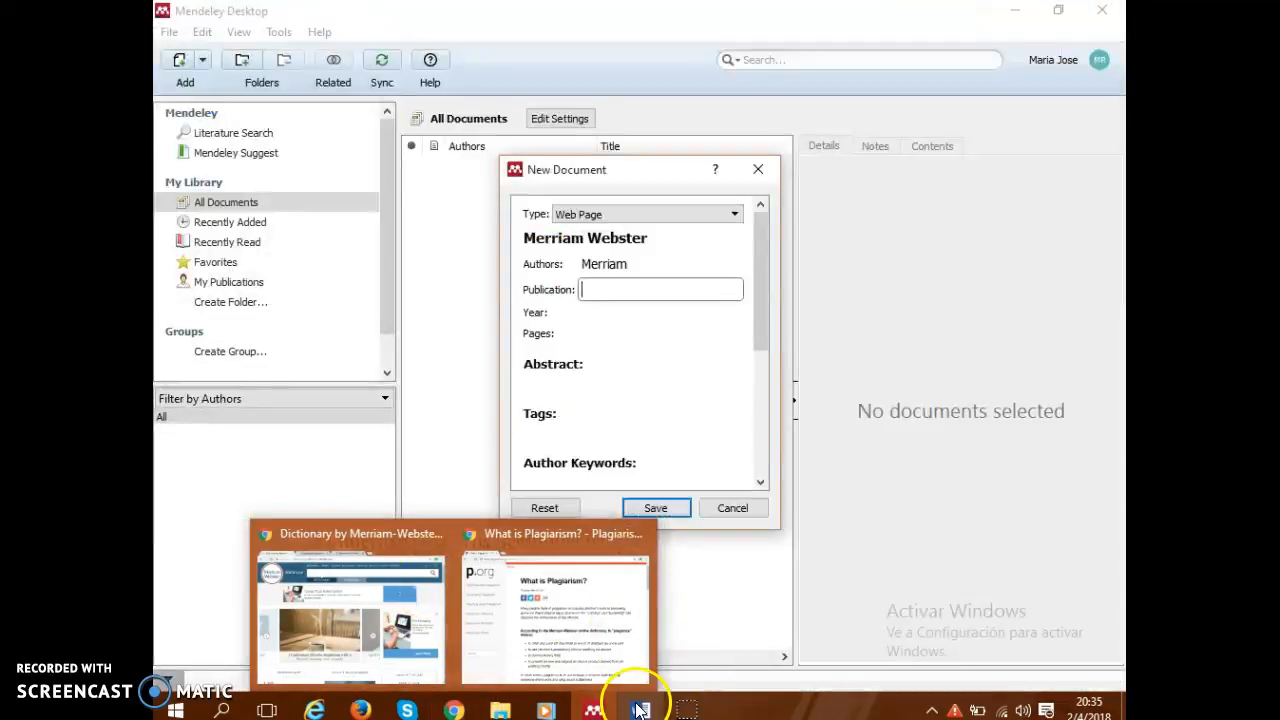
{"action": "left_click", "coordinate": [640, 312]}
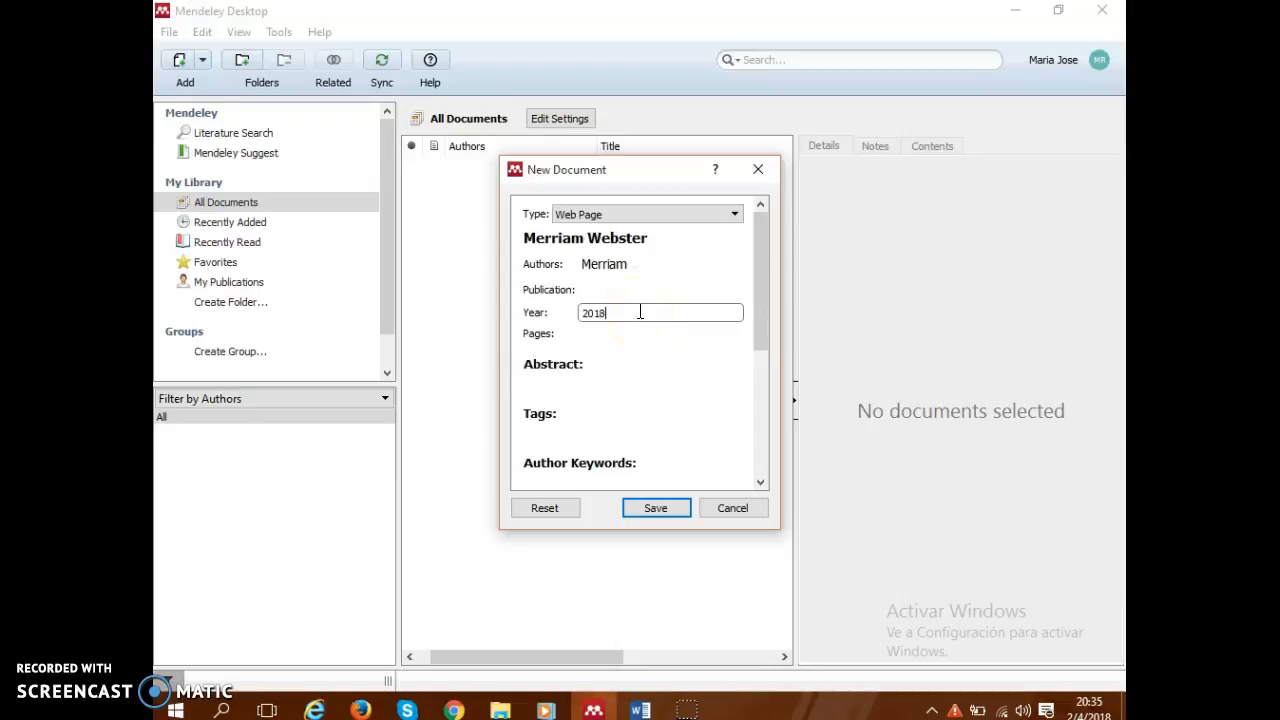
{"action": "left_click", "coordinate": [616, 335]}
{"action": "left_click", "coordinate": [616, 335]}
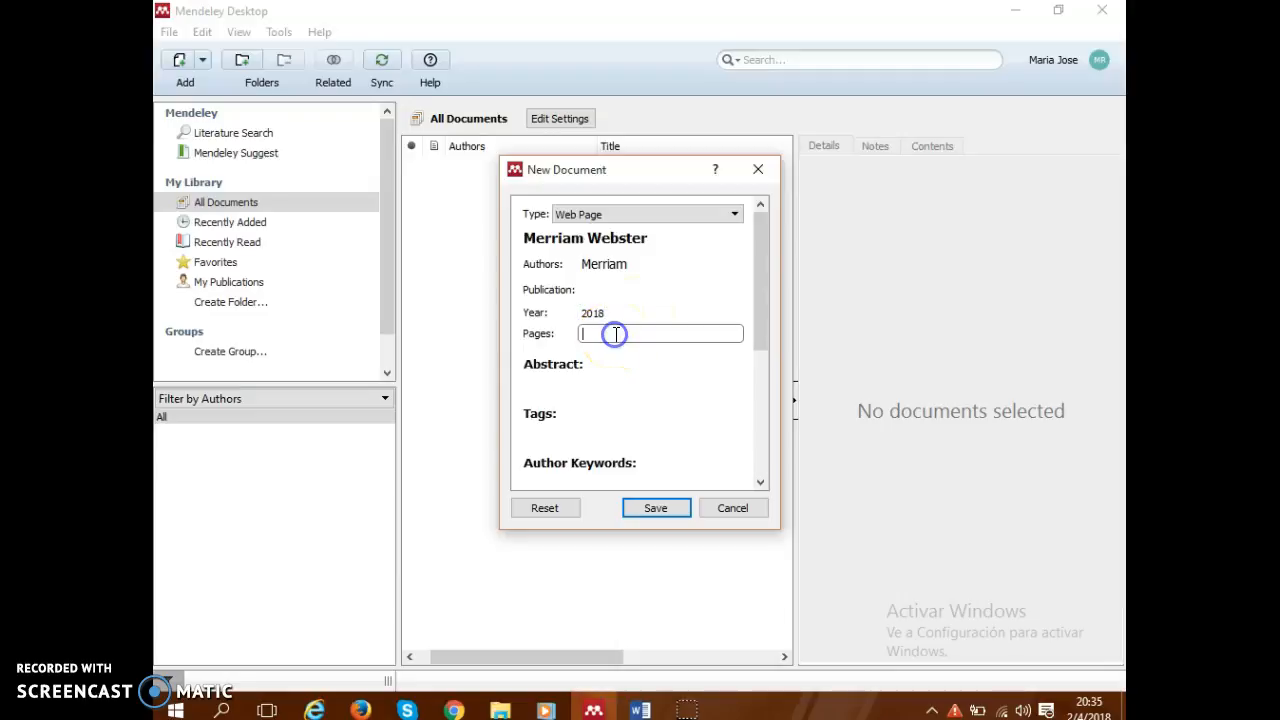
Enter the abstract "this web page contain information about plagiarism" and save the new document to the library.
{"action": "left_click", "coordinate": [608, 370]}
{"action": "left_click", "coordinate": [580, 375]}
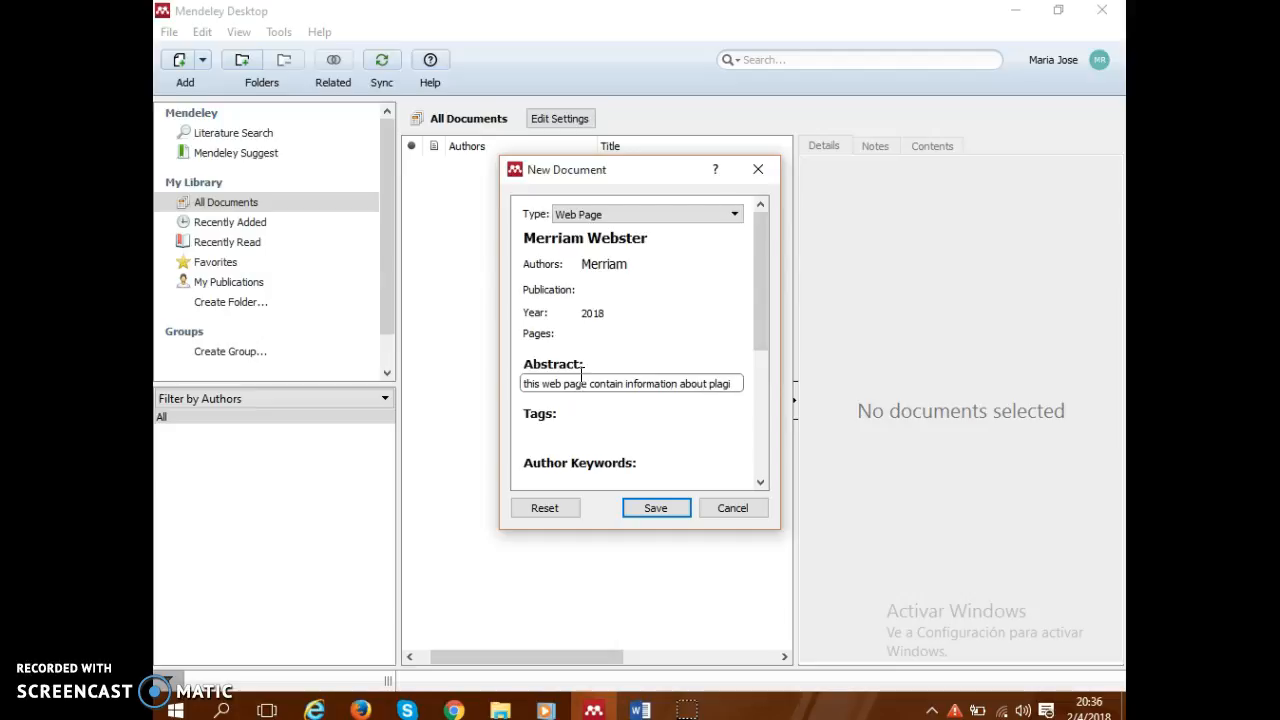
{"action": "type", "text": "rim"}
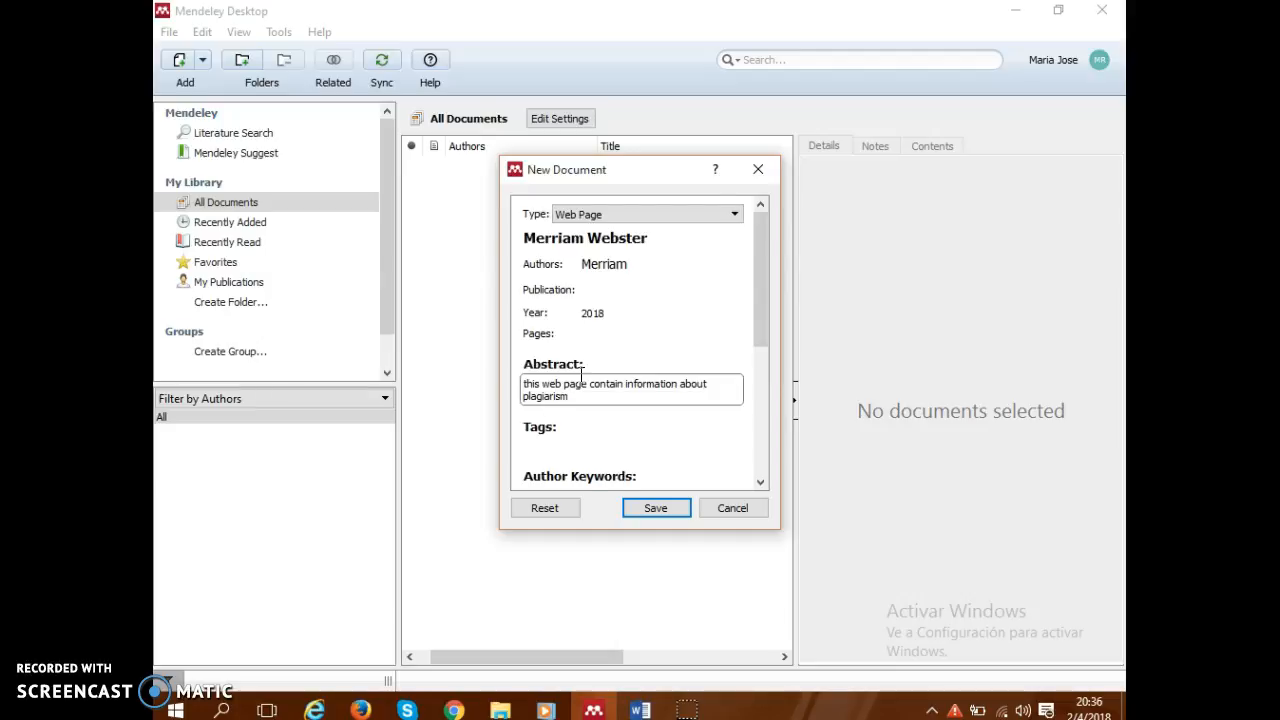
{"action": "left_click", "coordinate": [655, 509]}
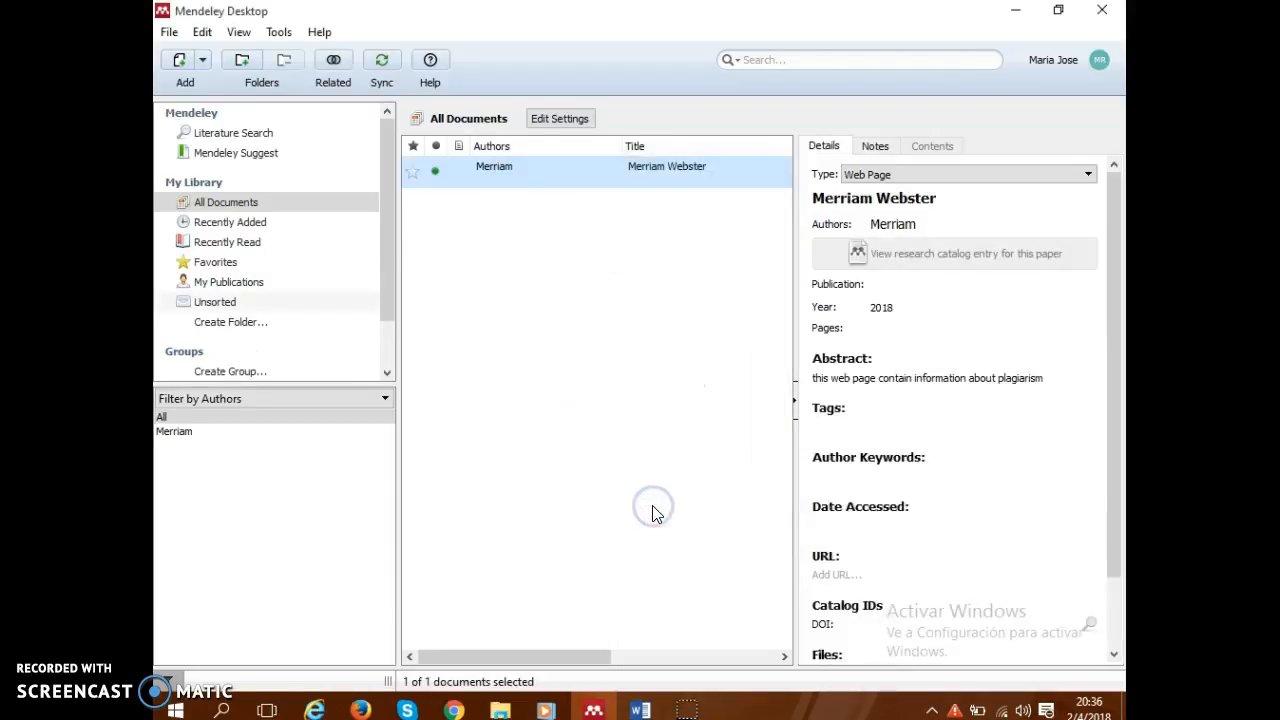
Switch to Word and insert a Mendeley citation of the Merriam 2018 reference at the end of the first paragraph.
{"action": "left_click", "coordinate": [641, 709]}
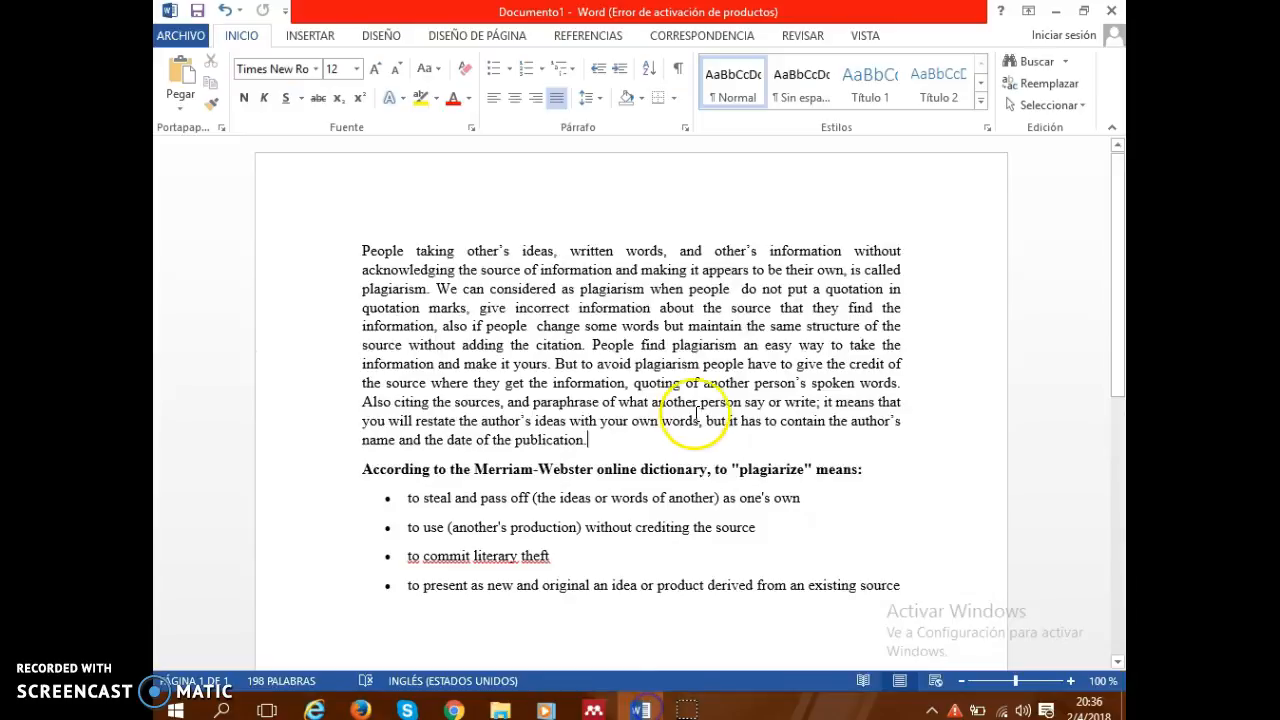
{"action": "left_click_drag", "start_coordinate": [1114, 340], "coordinate": [1121, 427]}
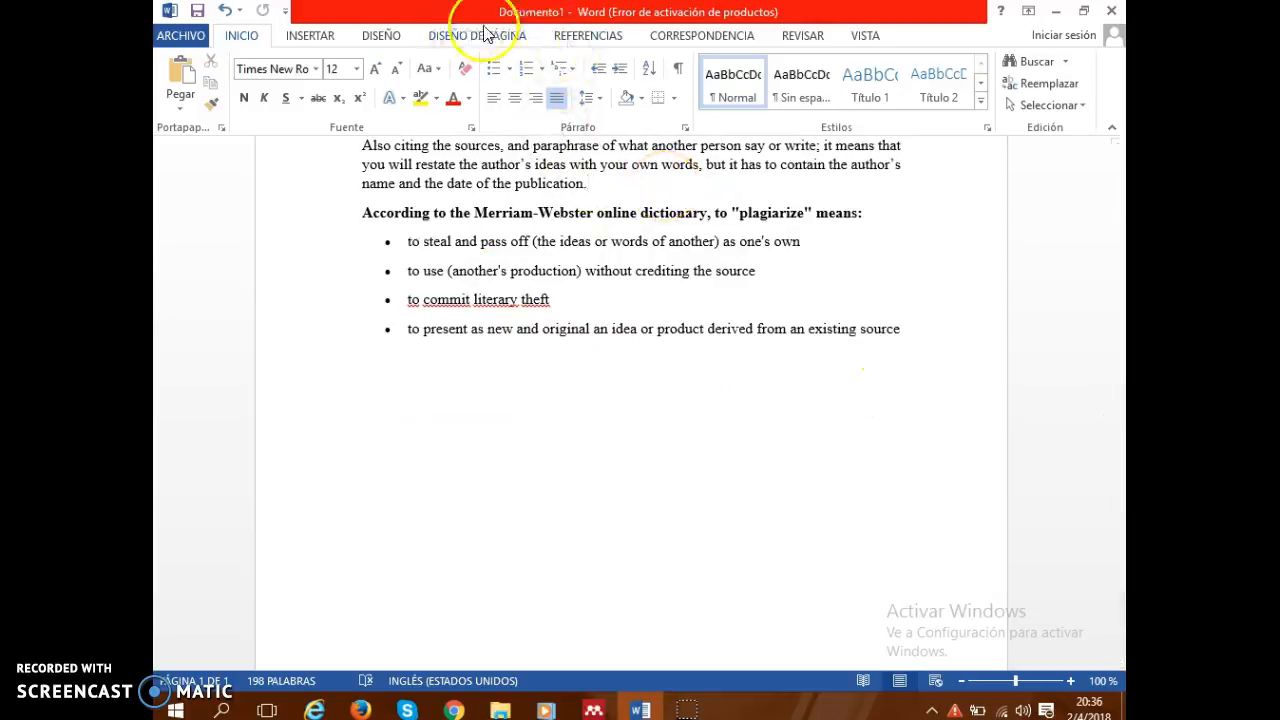
{"action": "left_click", "coordinate": [596, 37]}
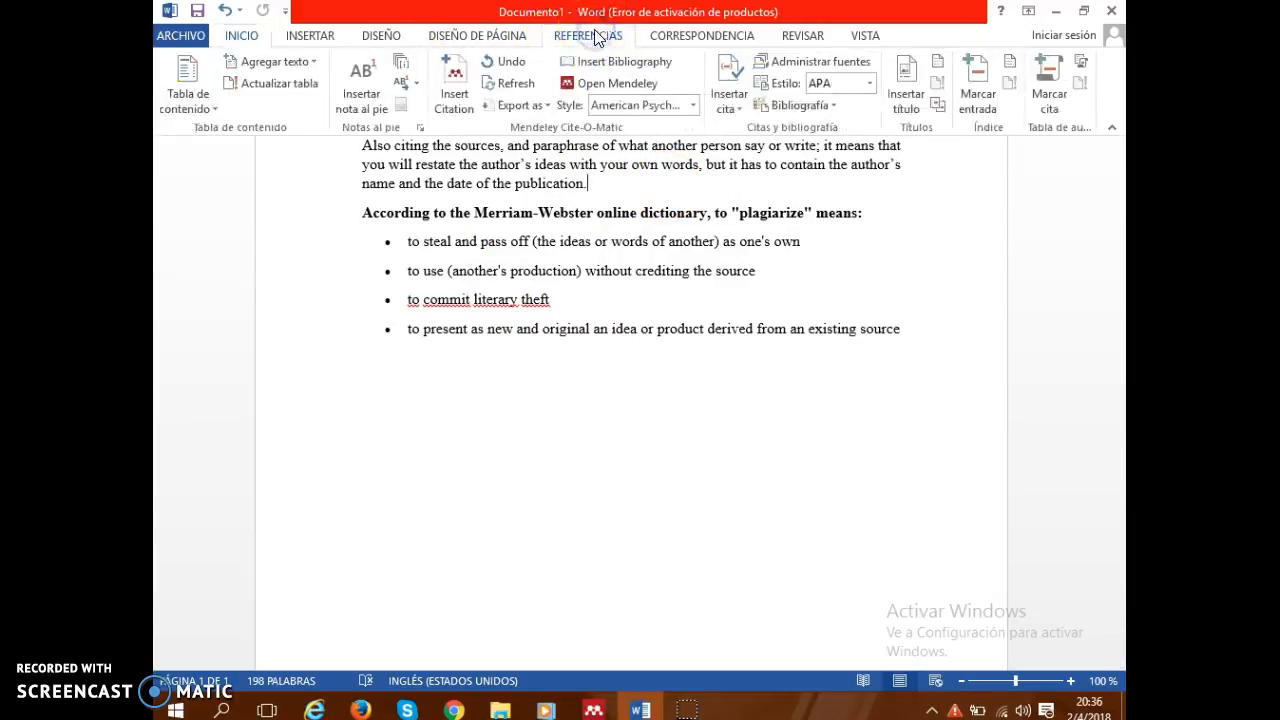
{"action": "left_click", "coordinate": [455, 90]}
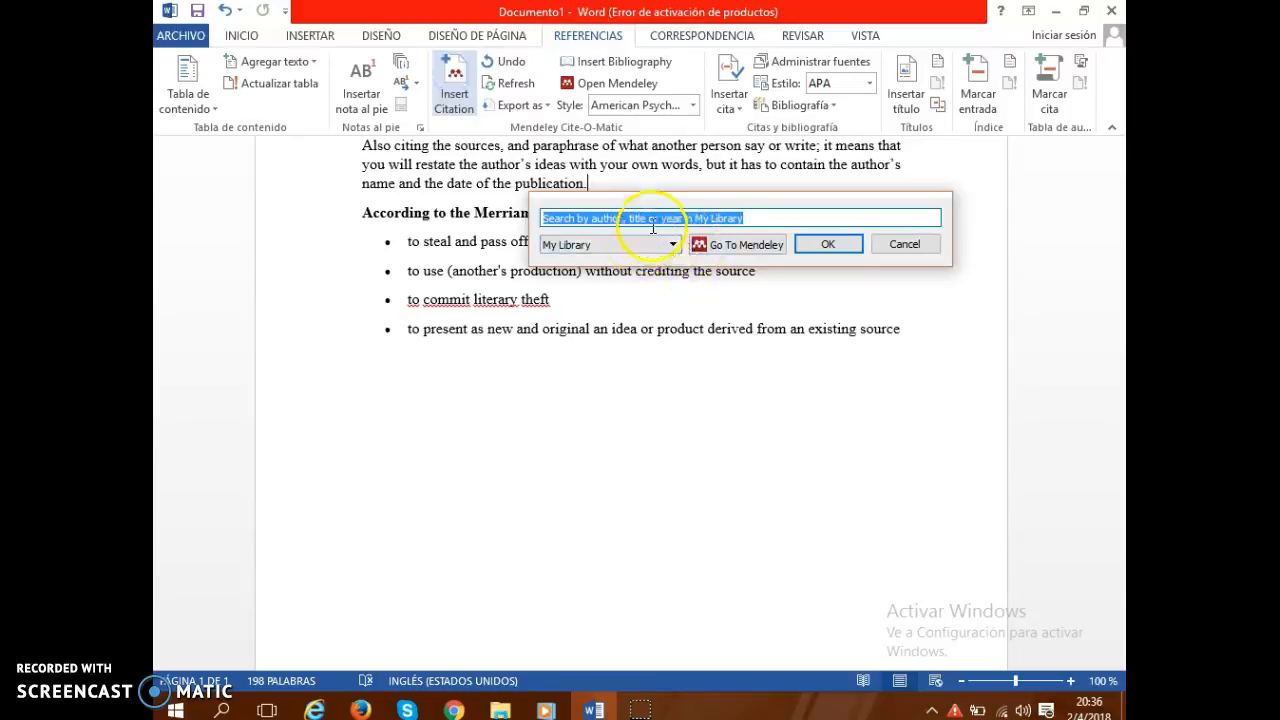
{"action": "left_click", "coordinate": [762, 217]}
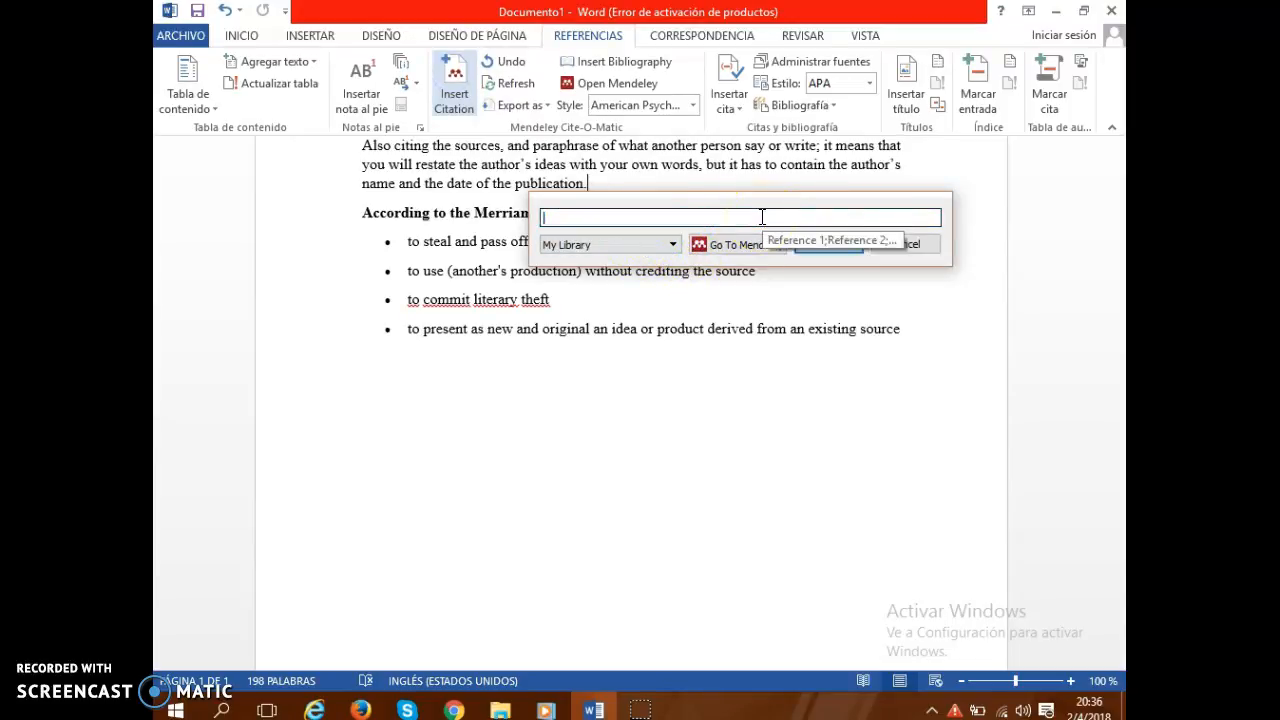
{"action": "type", "text": "me"}
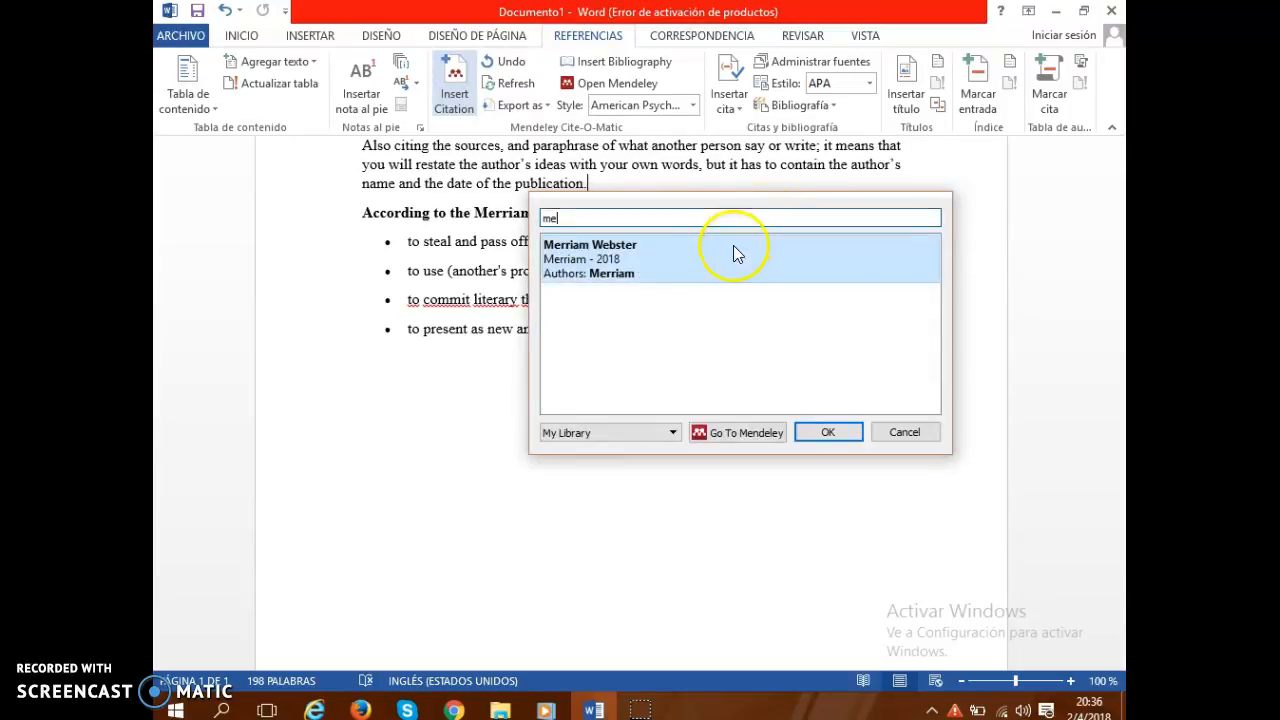
{"action": "left_click", "coordinate": [733, 250]}
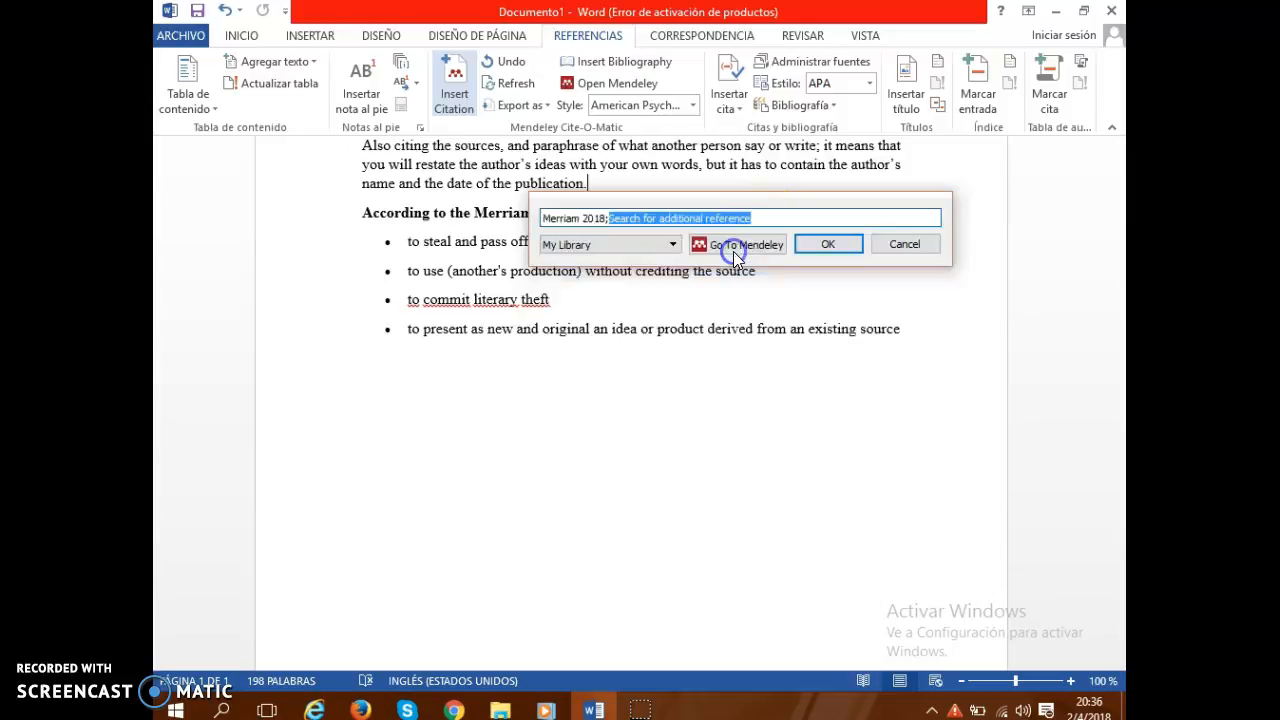
{"action": "left_click", "coordinate": [822, 246]}
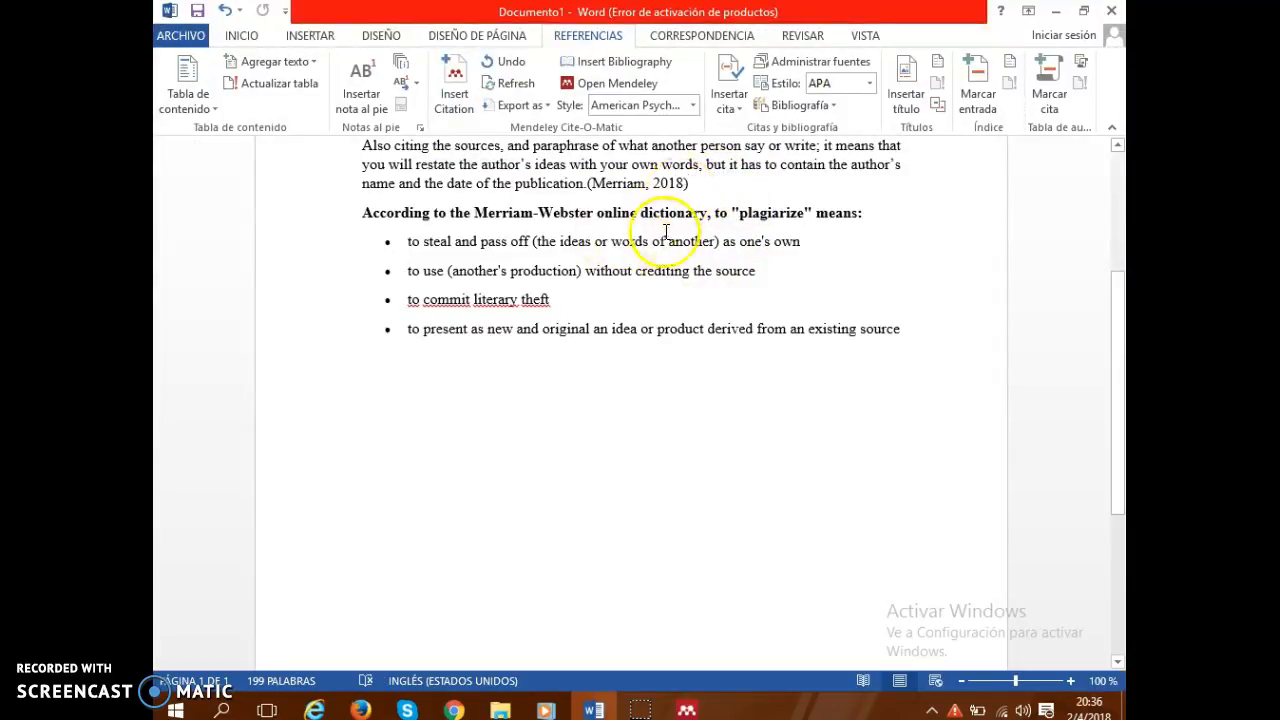
Add an empty paragraph below the bulleted list and switch to the "What is Plagiarism?" web page in Chrome.
{"action": "left_click", "coordinate": [906, 328]}
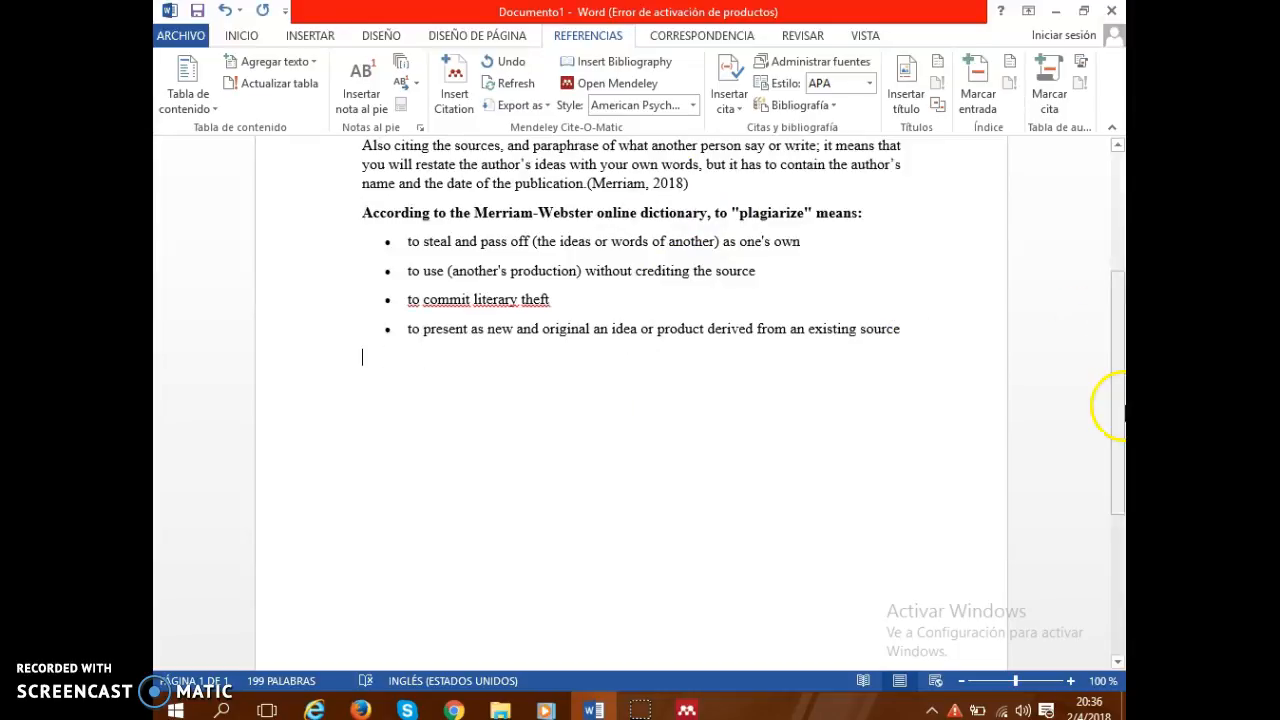
{"action": "scroll", "coordinate": [1000, 330], "scroll_direction": "up", "scroll_amount": 2}
{"action": "left_click", "coordinate": [700, 297]}
{"action": "mouse_move", "coordinate": [458, 710]}
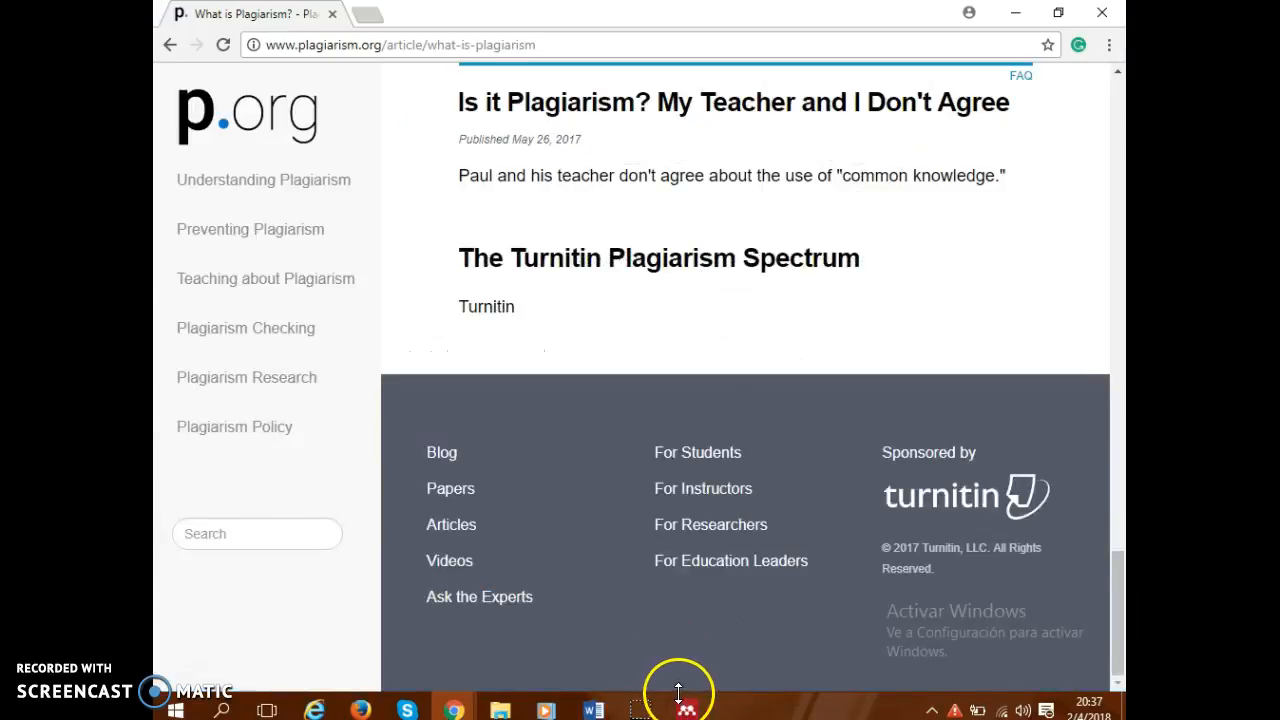
Switch to Mendeley Desktop and start a manual entry with the type Web Page and the title Plagiarism.
{"action": "mouse_move", "coordinate": [688, 708]}
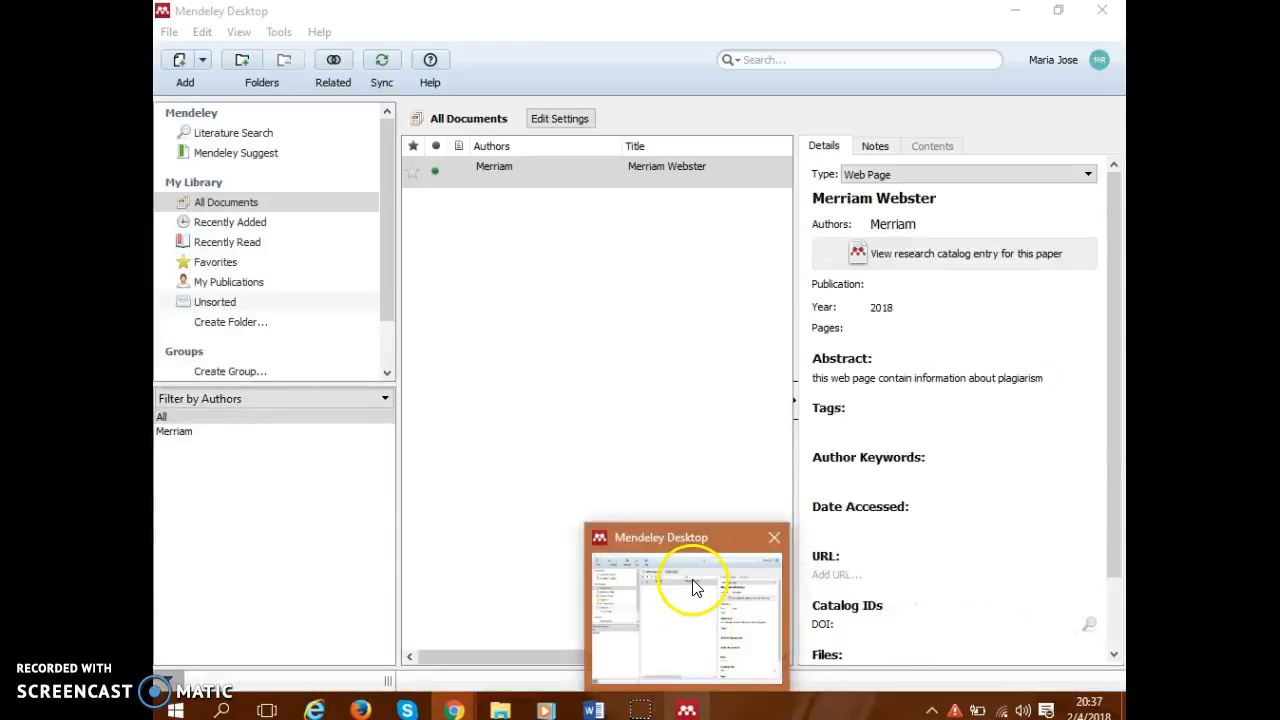
{"action": "left_click", "coordinate": [700, 630]}
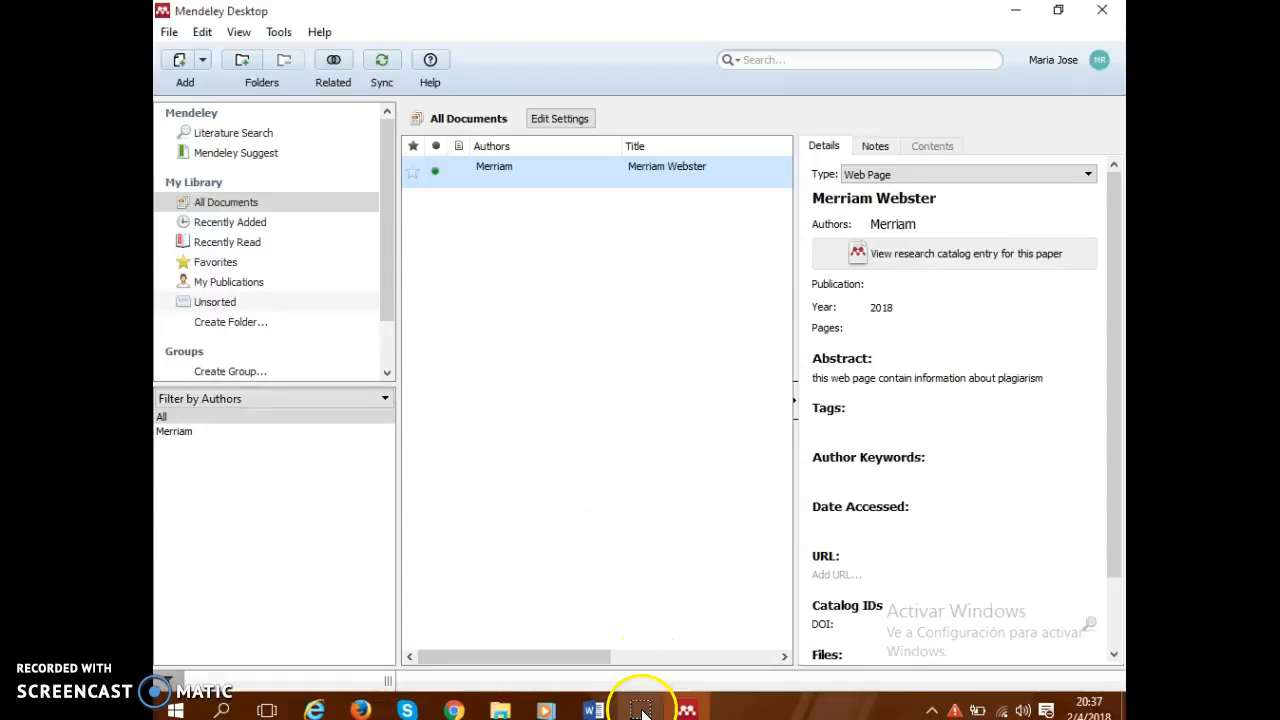
{"action": "left_click", "coordinate": [165, 20]}
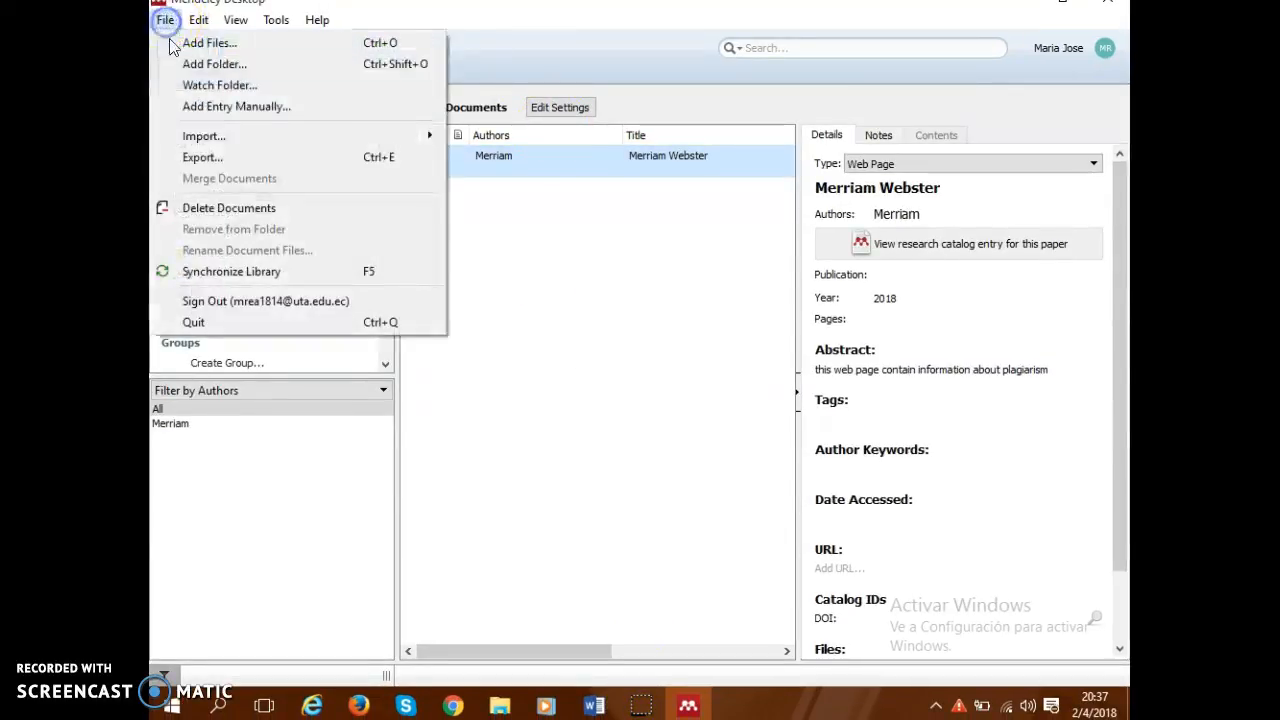
{"action": "left_click", "coordinate": [207, 105]}
{"action": "left_click", "coordinate": [607, 206]}
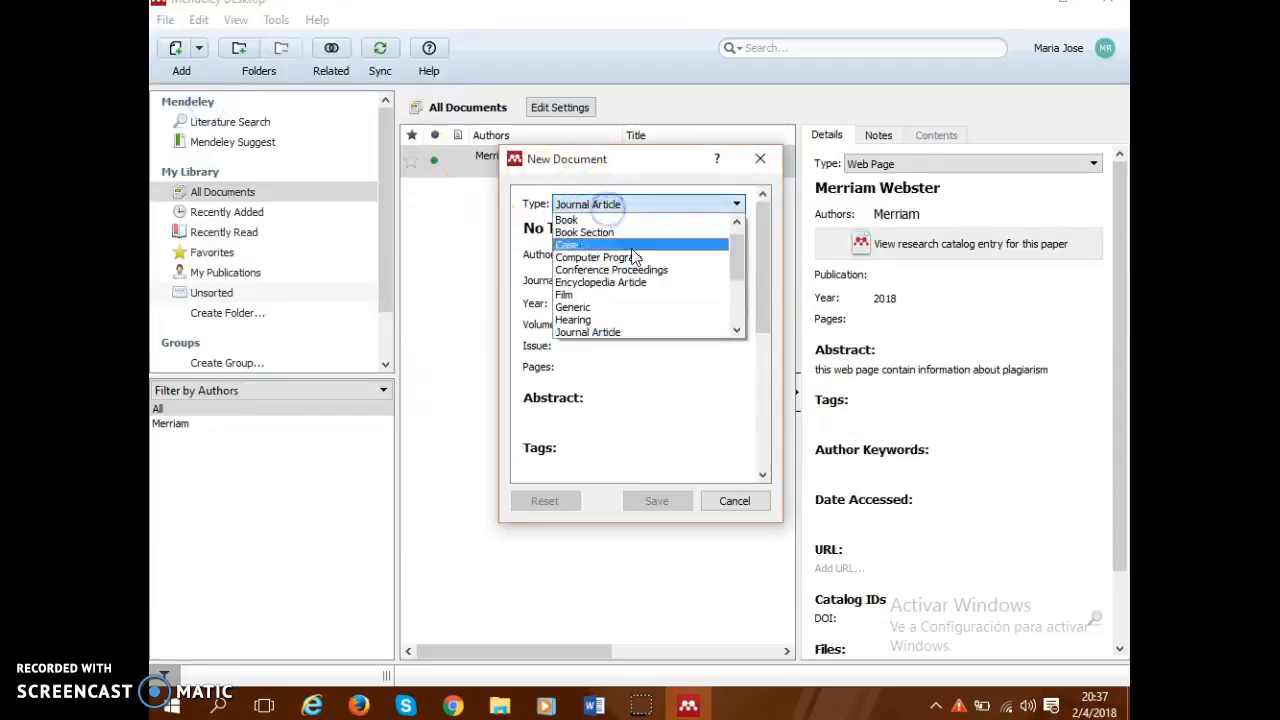
{"action": "left_click_drag", "start_coordinate": [737, 260], "coordinate": [737, 307]}
{"action": "left_click", "coordinate": [607, 316]}
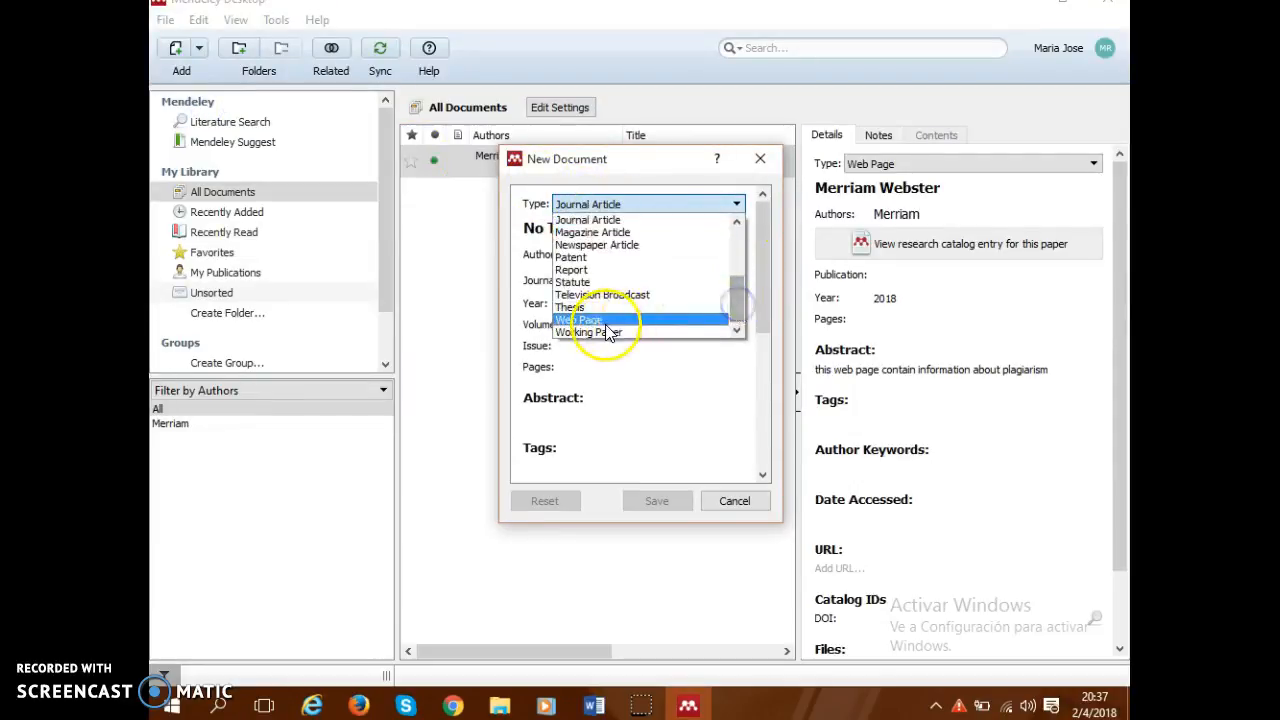
{"action": "left_click", "coordinate": [588, 230]}
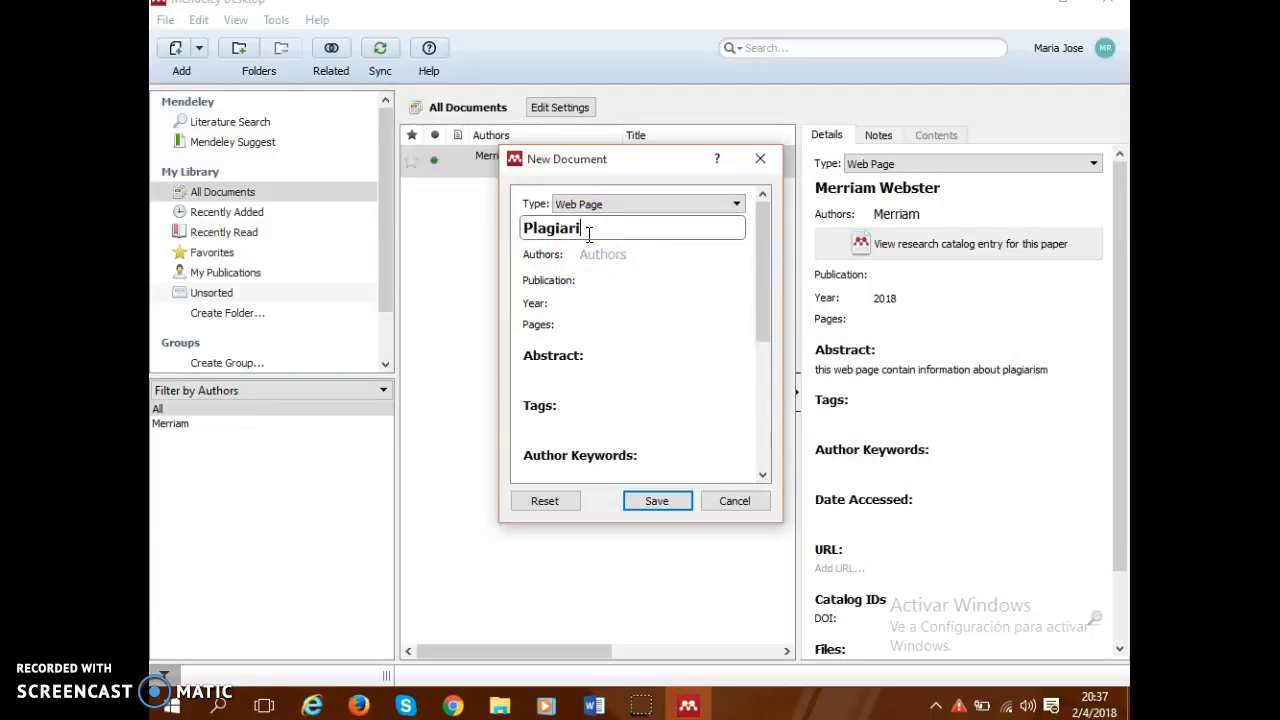
{"action": "left_click", "coordinate": [592, 255]}
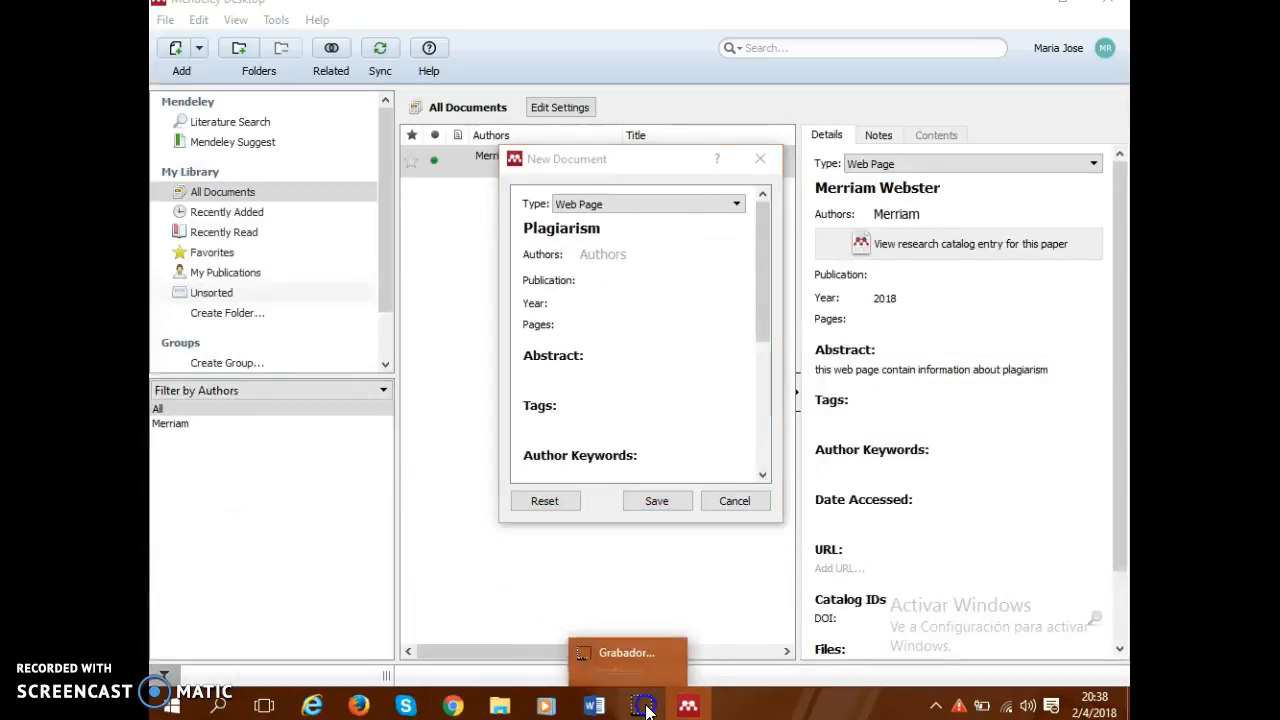
Check the source details on the "What is Plagiarism?" page in Chrome and enter Turnitin as the author of Mendeley's new document.
{"action": "mouse_move", "coordinate": [453, 702]}
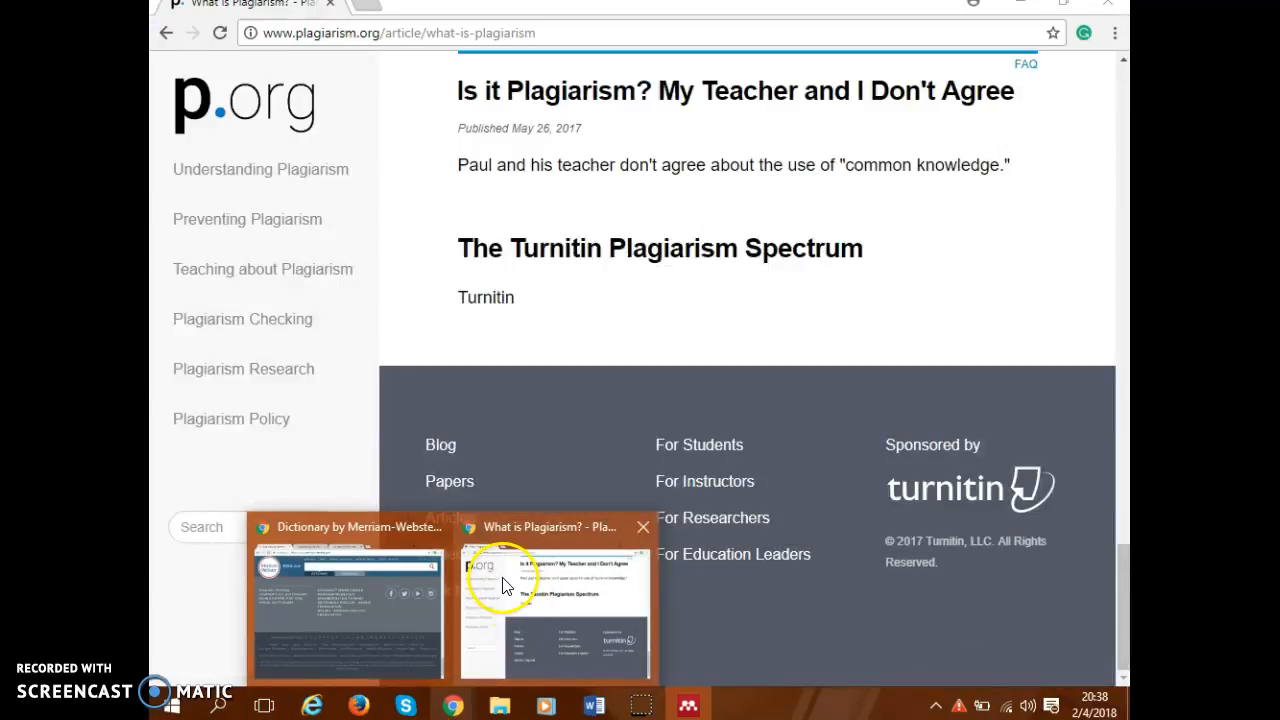
{"action": "left_click", "coordinate": [502, 580]}
{"action": "left_click", "coordinate": [641, 706]}
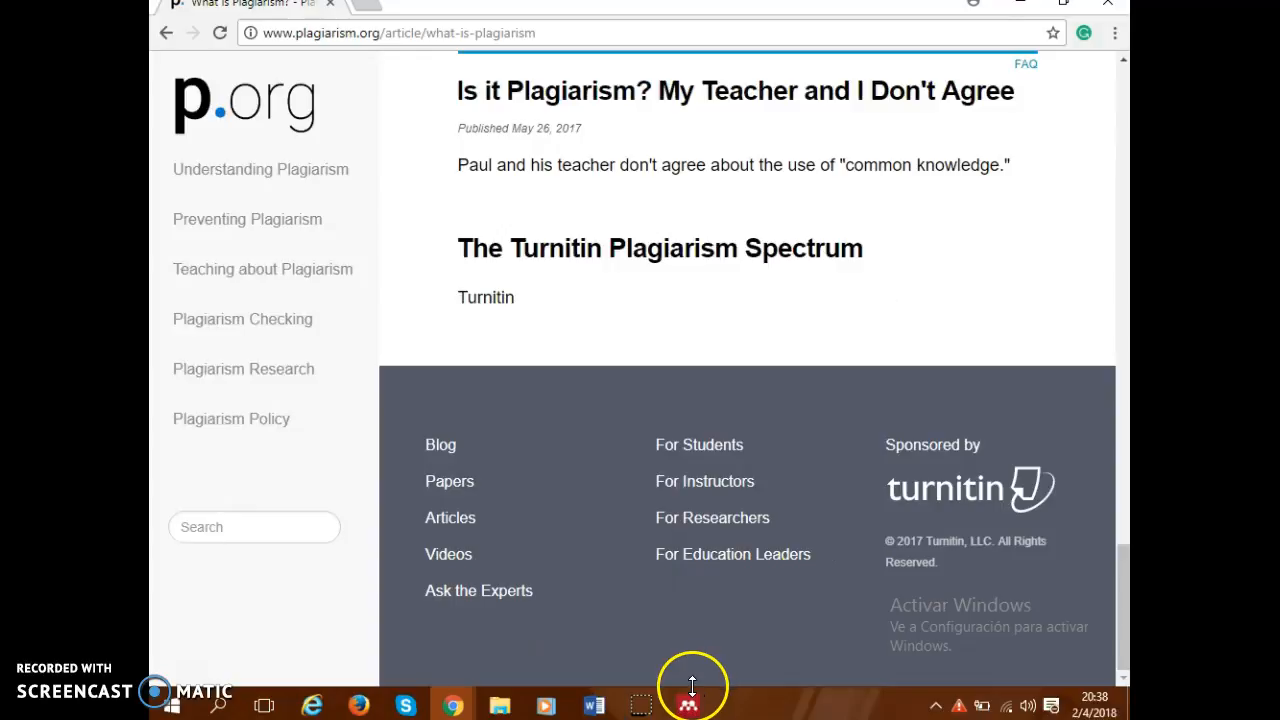
{"action": "mouse_move", "coordinate": [690, 703]}
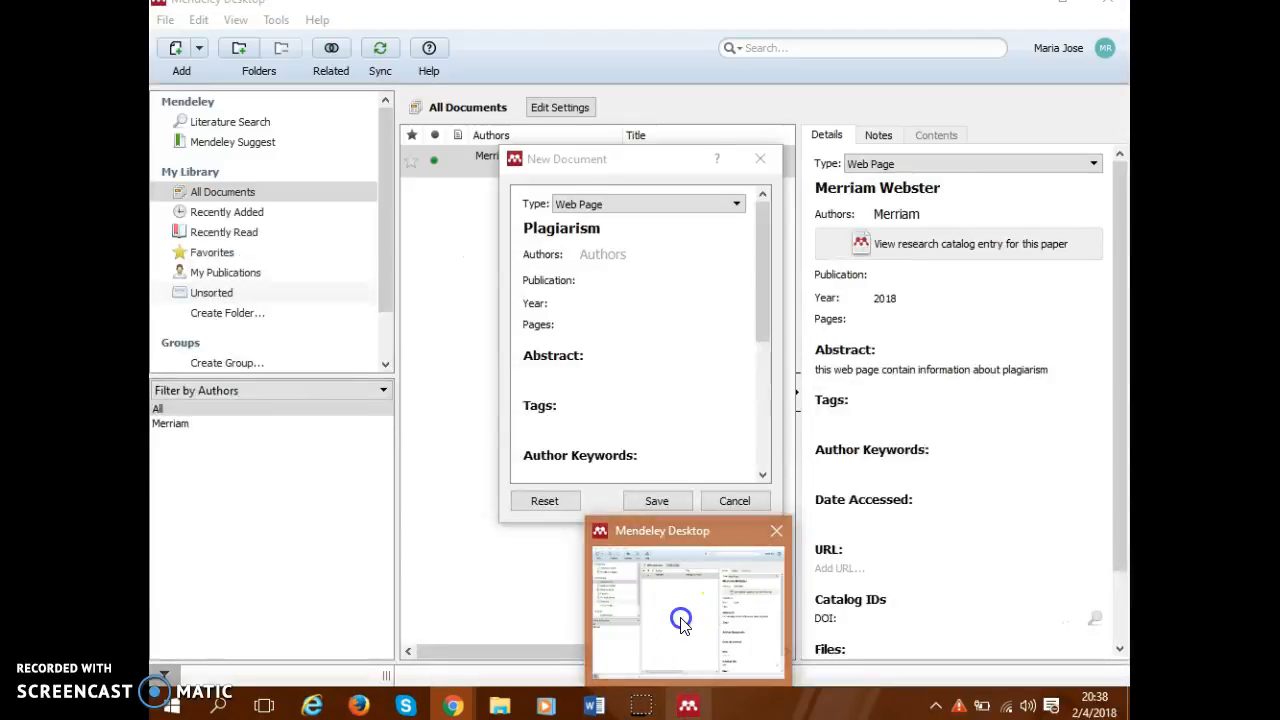
{"action": "left_click", "coordinate": [668, 620]}
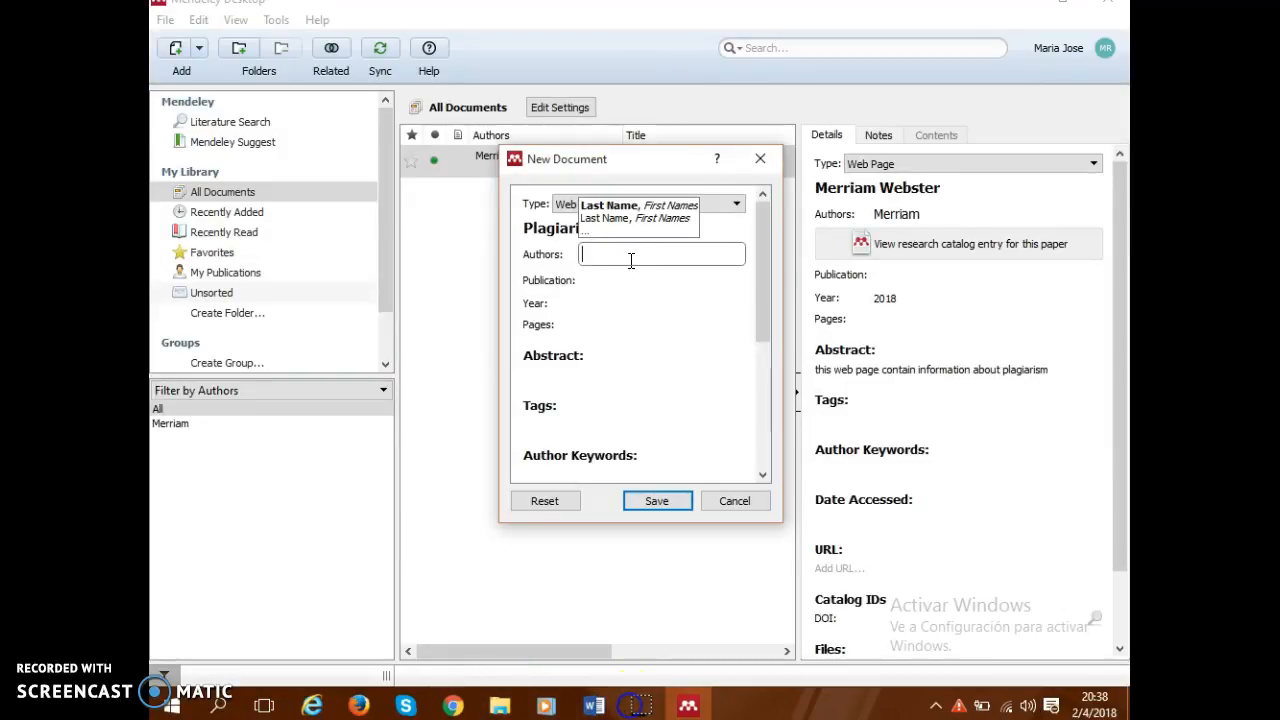
{"action": "type", "text": "tur"}
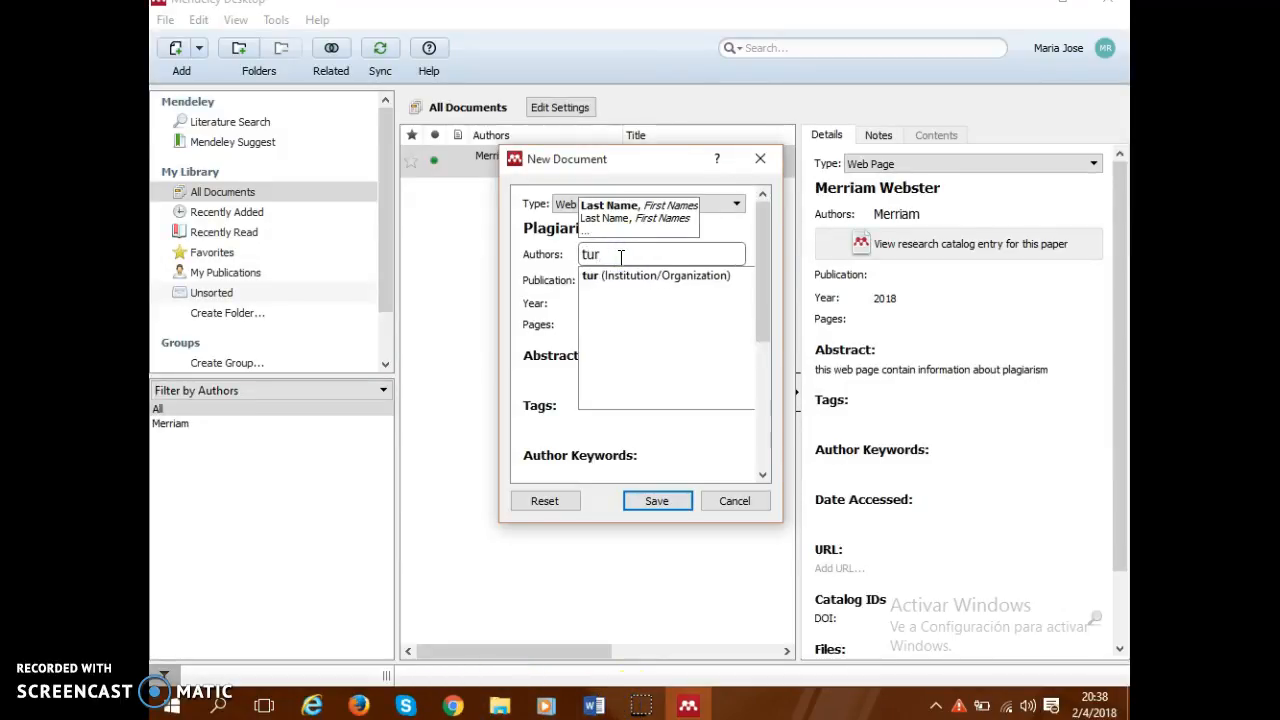
{"action": "key", "text": "BackSpace"}
{"action": "type", "text": "Turnitin"}
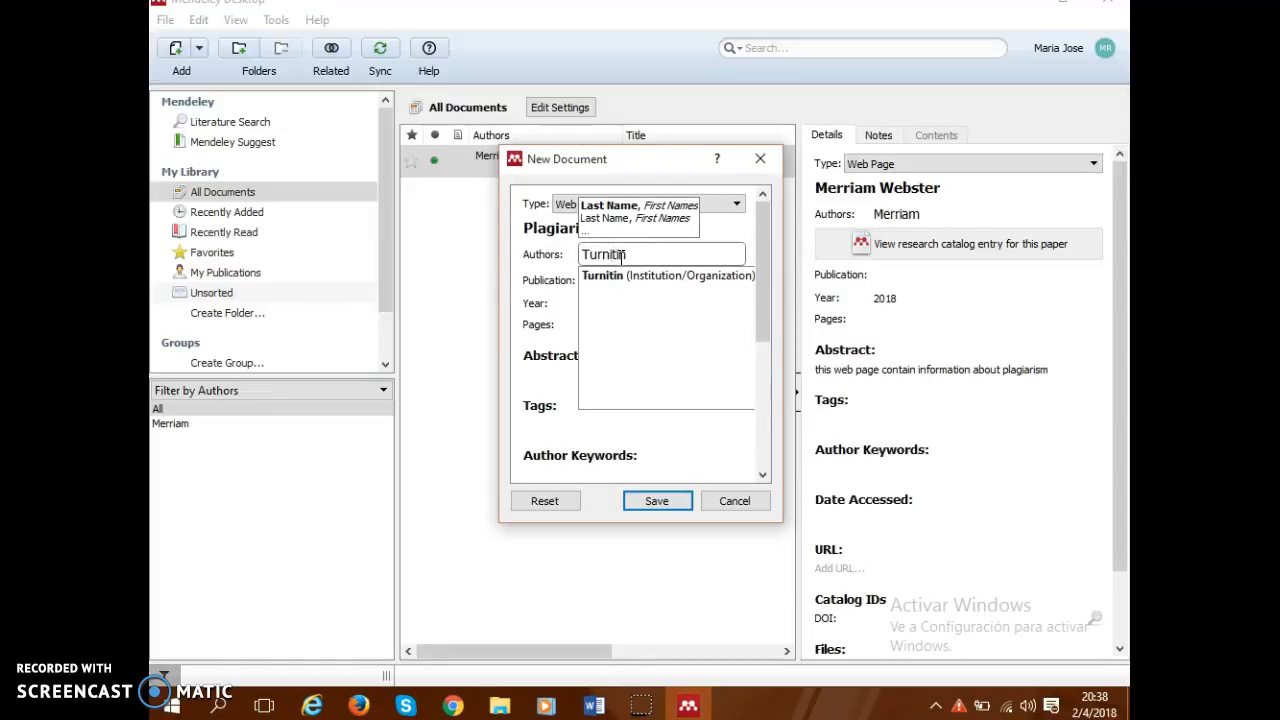
Set the year of the new web page entry to 2017 and save it to the library.
{"action": "left_click", "coordinate": [543, 288]}
{"action": "left_click", "coordinate": [581, 301]}
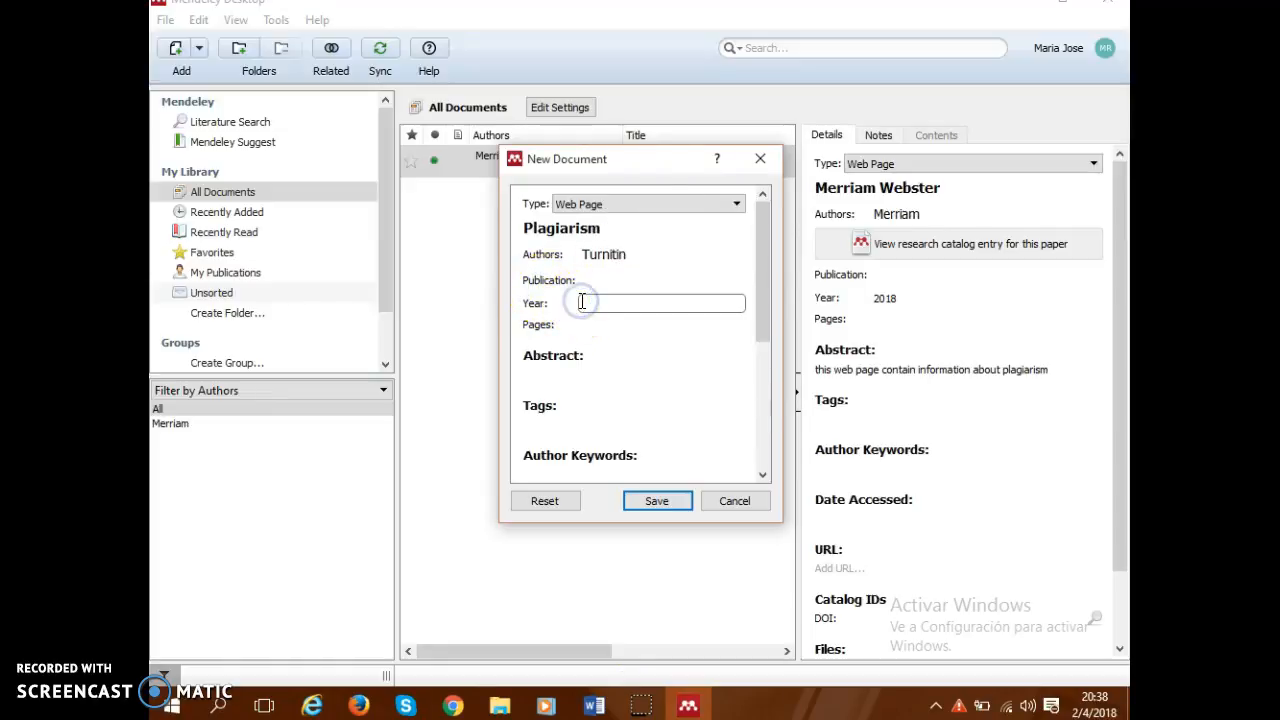
{"action": "left_click", "coordinate": [592, 325]}
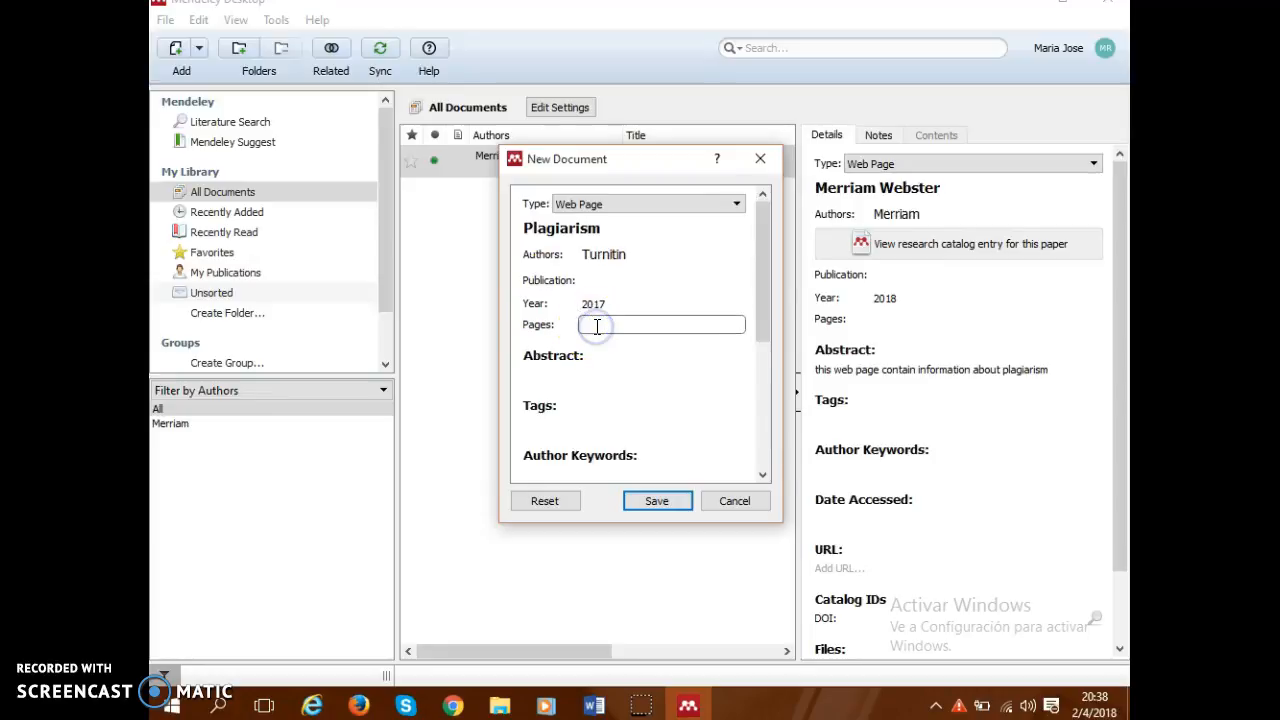
{"action": "left_click", "coordinate": [662, 501]}
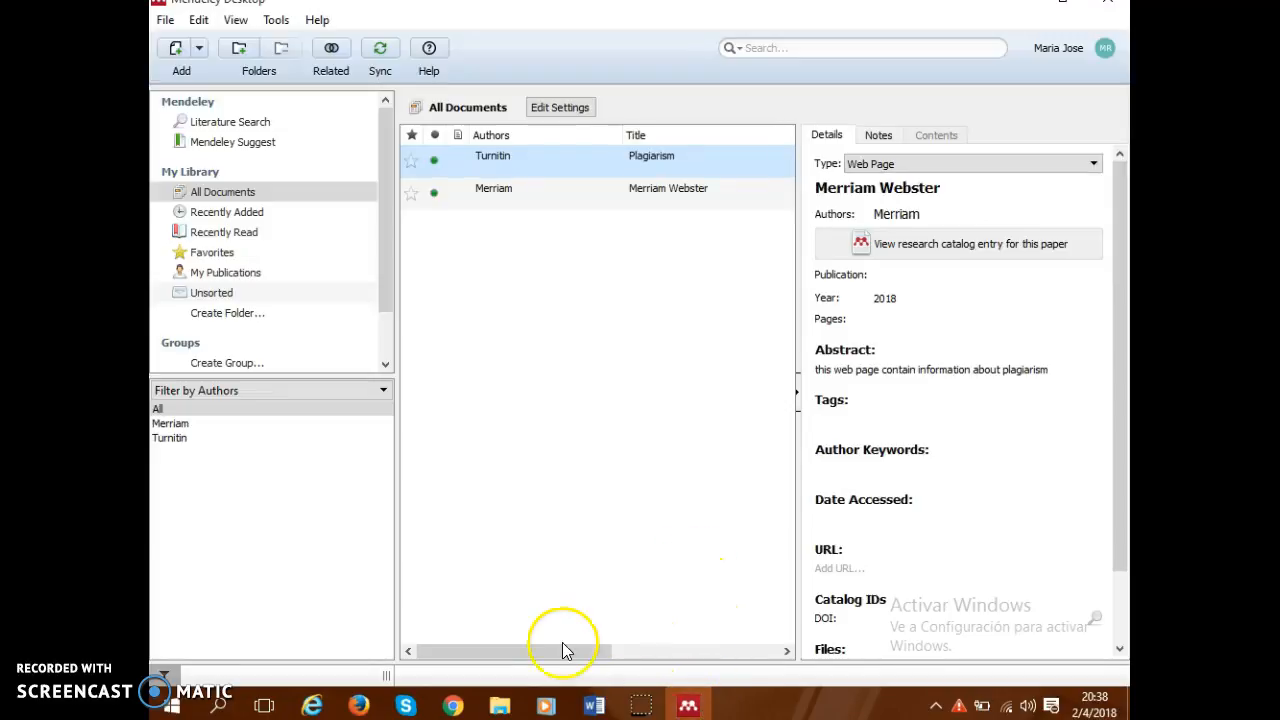
Switch from Mendeley Desktop to the Word document and bring its first paragraph into view.
{"action": "mouse_move", "coordinate": [588, 703]}
{"action": "left_click", "coordinate": [636, 665]}
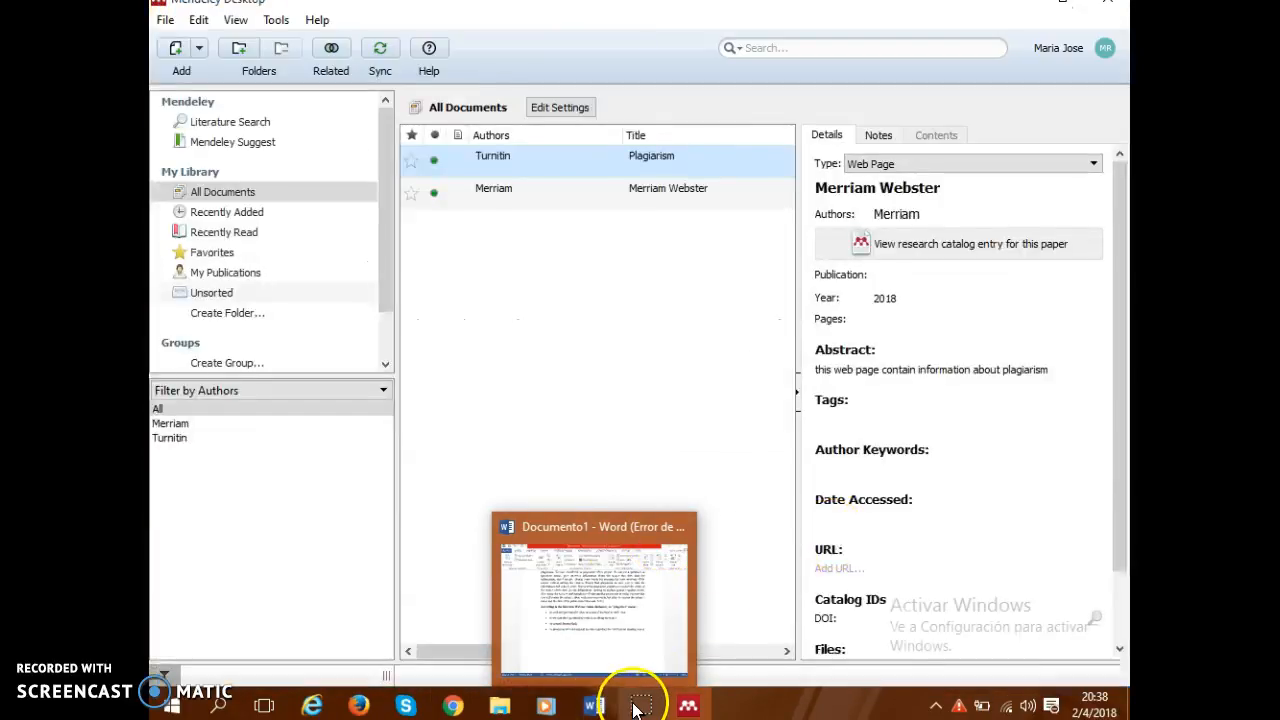
{"action": "mouse_move", "coordinate": [602, 700]}
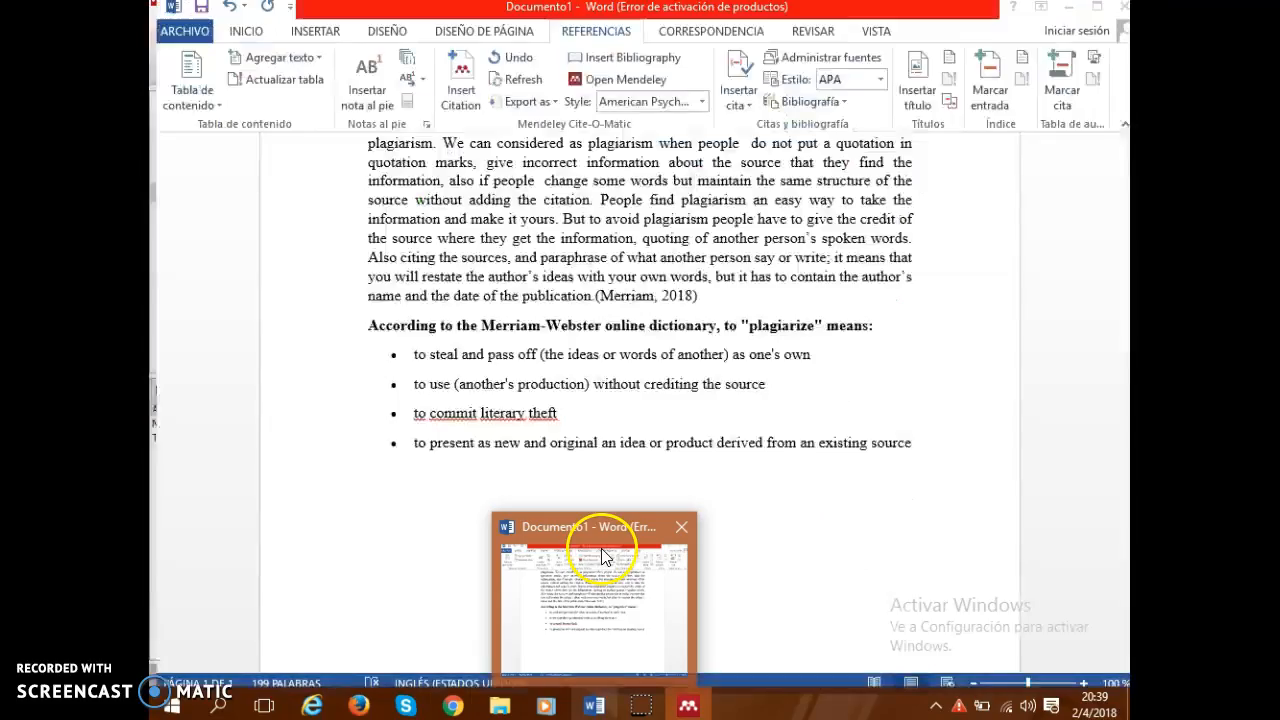
{"action": "left_click", "coordinate": [595, 704]}
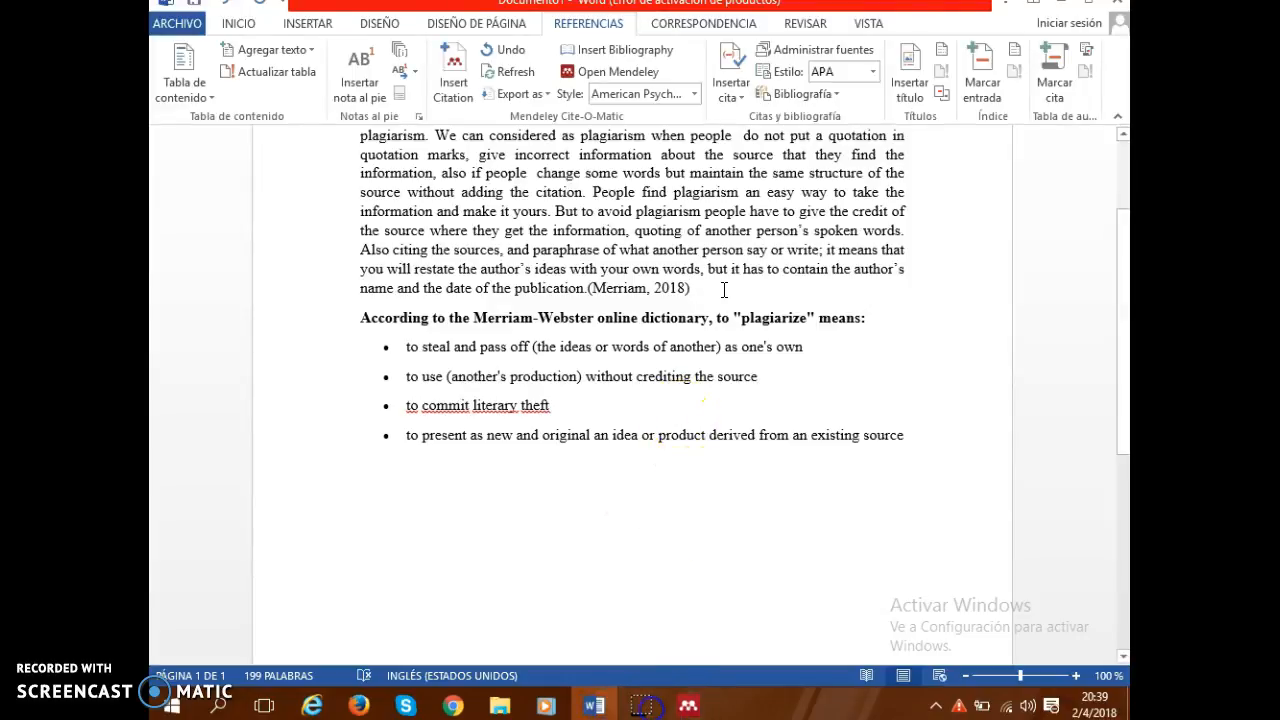
{"action": "scroll", "coordinate": [645, 375], "scroll_direction": "up", "scroll_amount": 2}
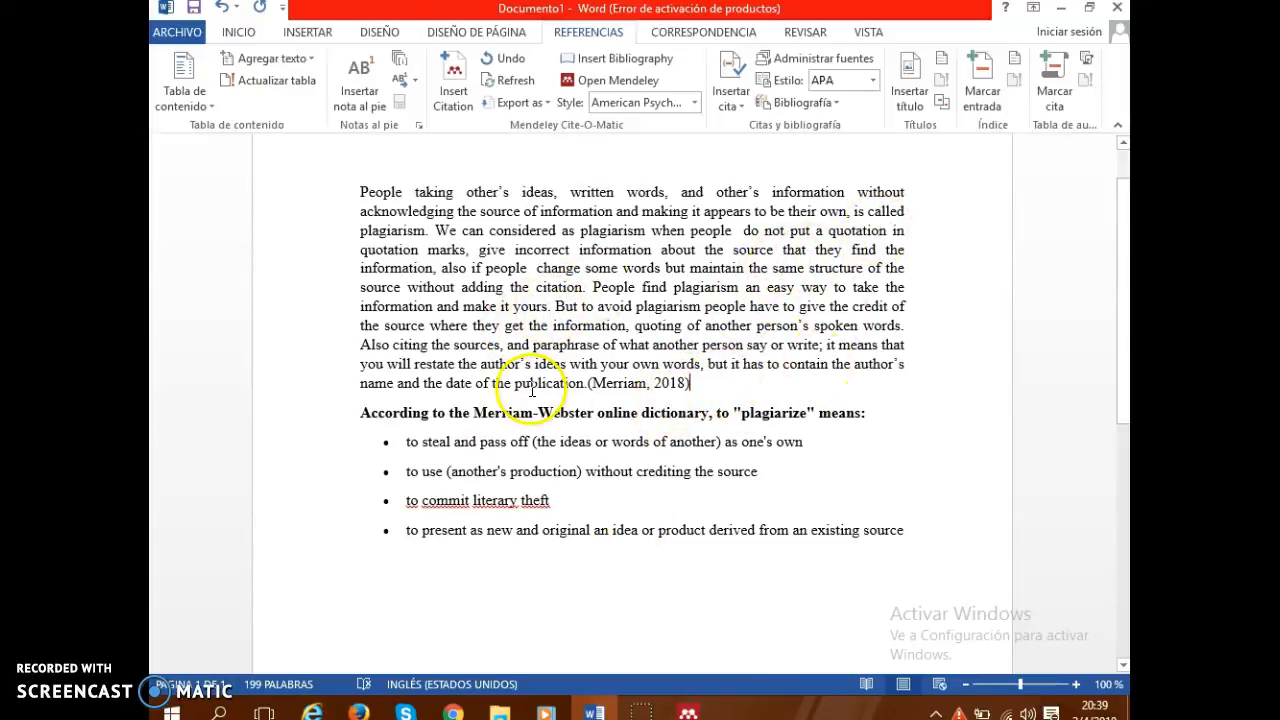
Insert a Mendeley citation of the Turnitin 2017 reference after "spoken words." in the first paragraph.
{"action": "left_click", "coordinate": [360, 344]}
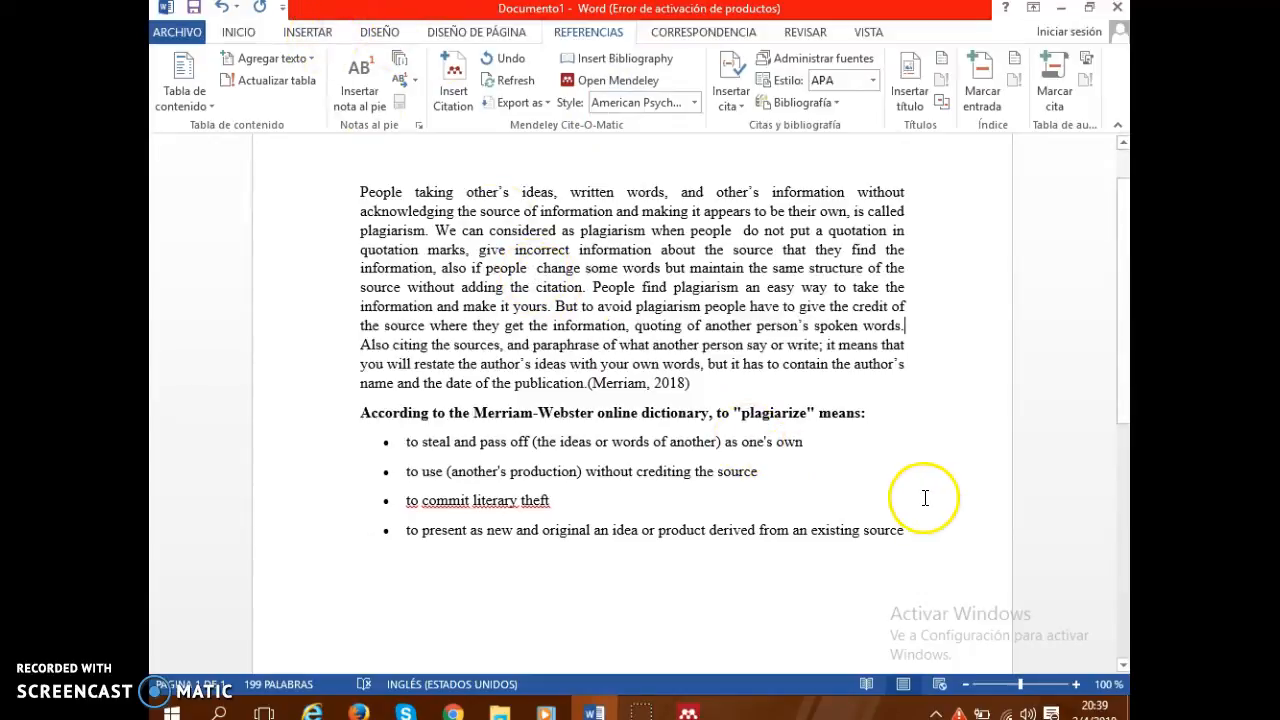
{"action": "left_click", "coordinate": [468, 86]}
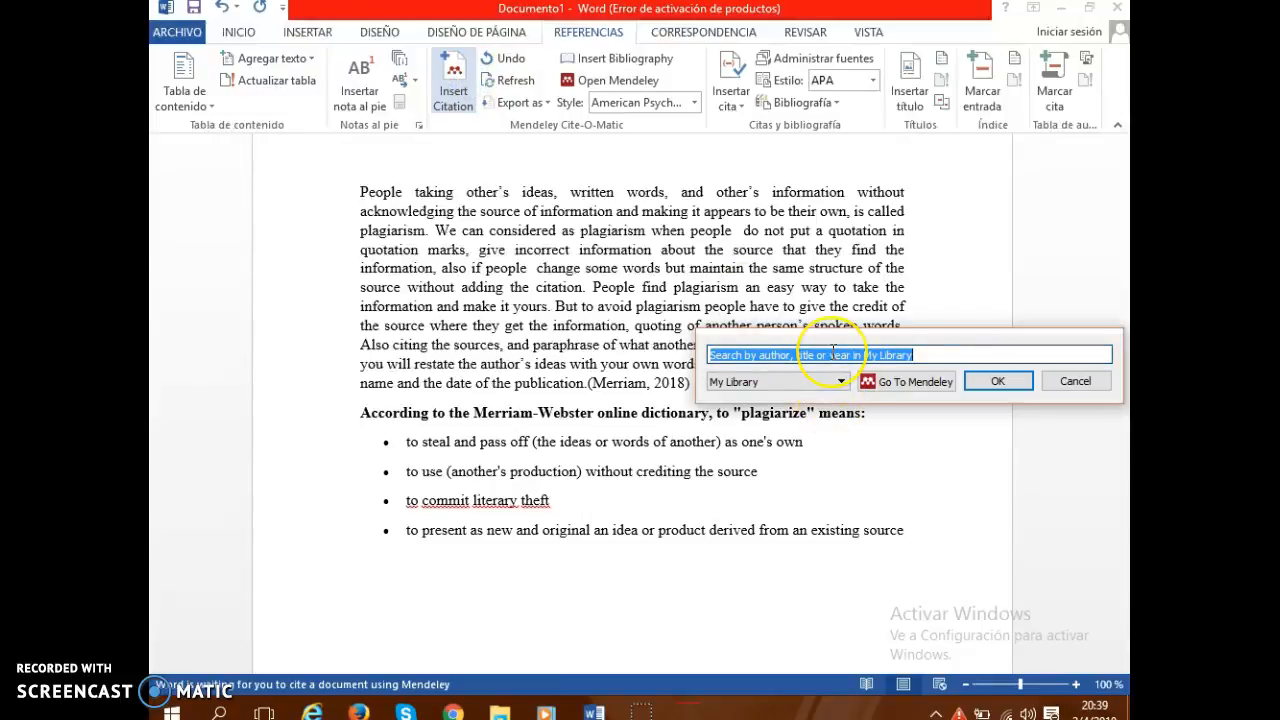
{"action": "type", "text": "tuni"}
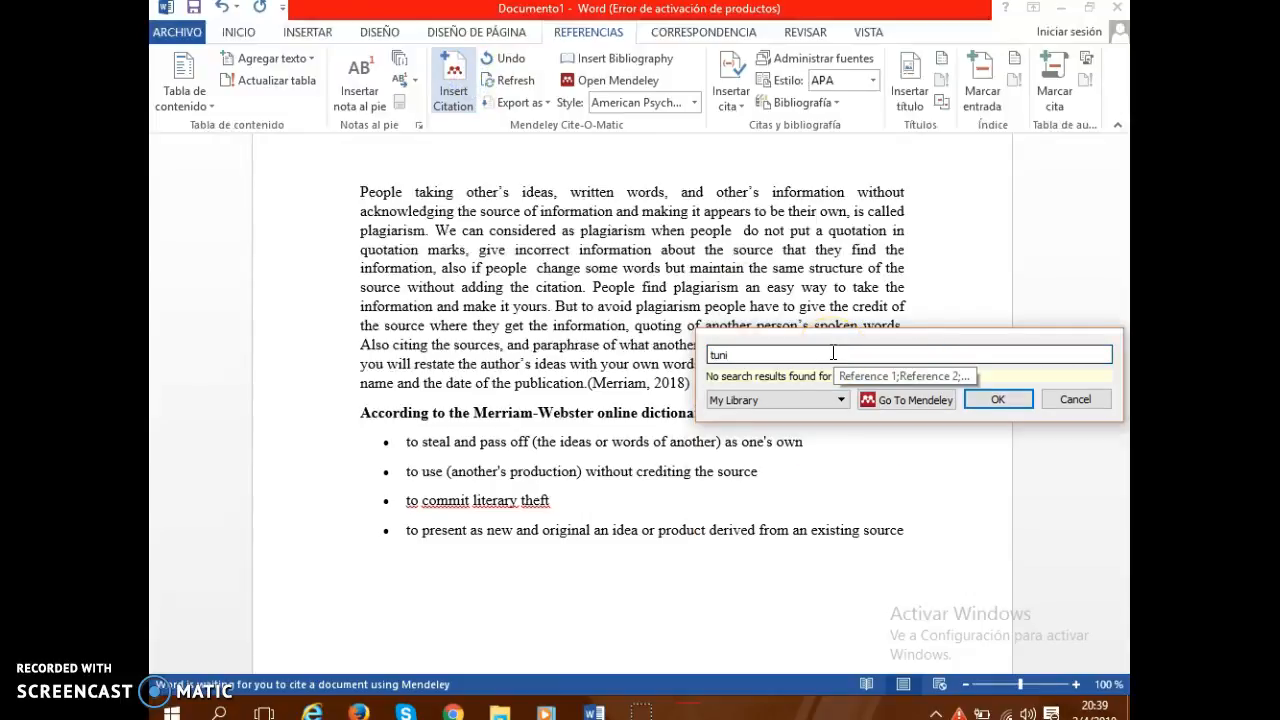
{"action": "key", "text": "BackSpace"}
{"action": "key", "text": "BackSpace"}
{"action": "key", "text": "BackSpace"}
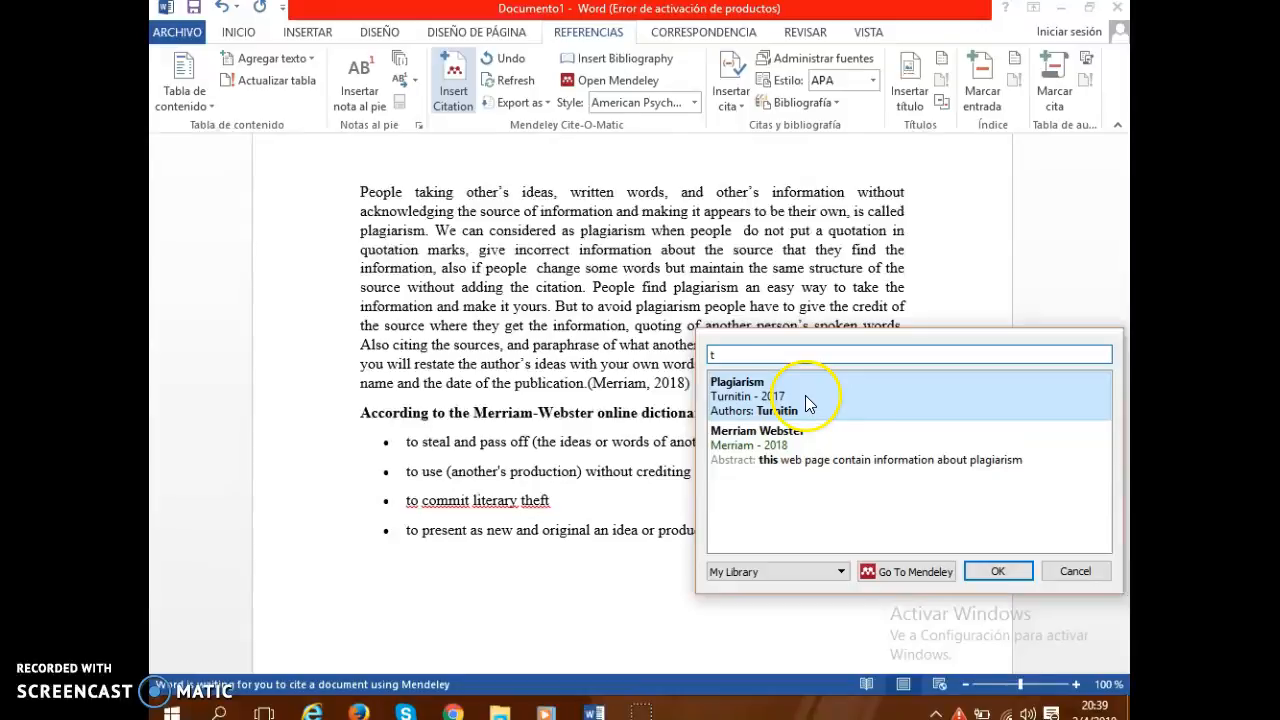
{"action": "left_click", "coordinate": [805, 395]}
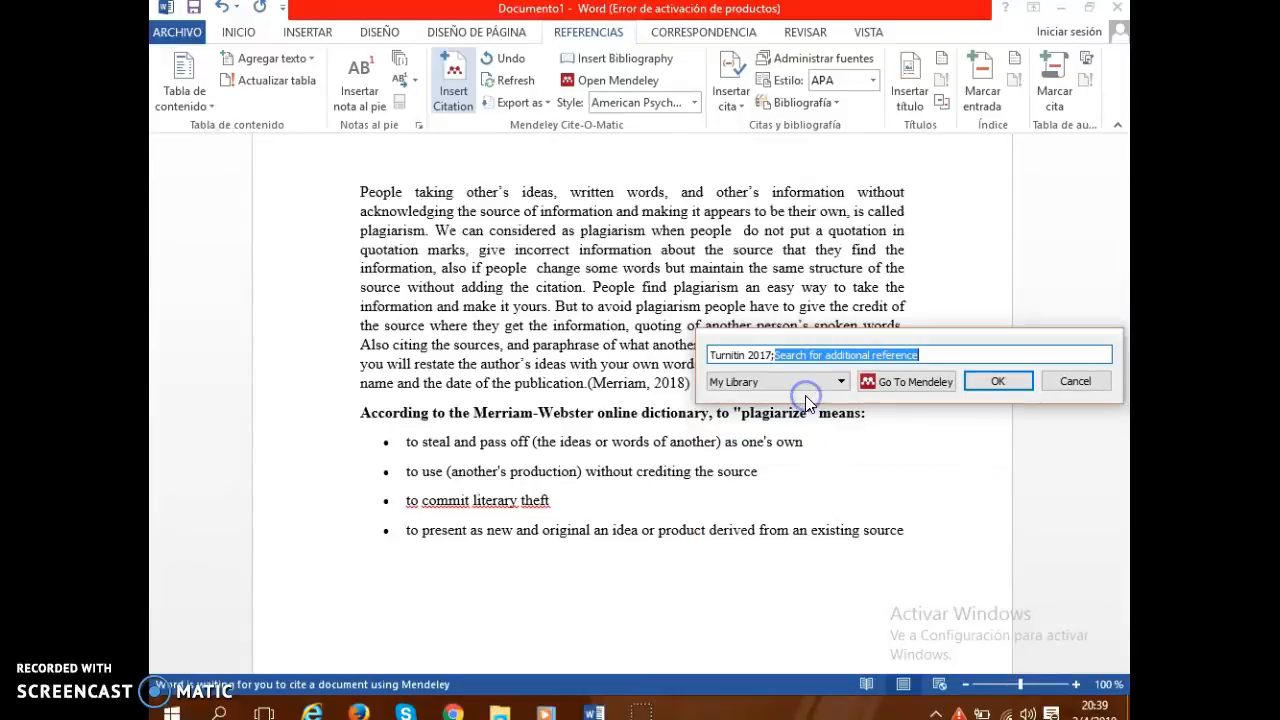
{"action": "left_click", "coordinate": [983, 381]}
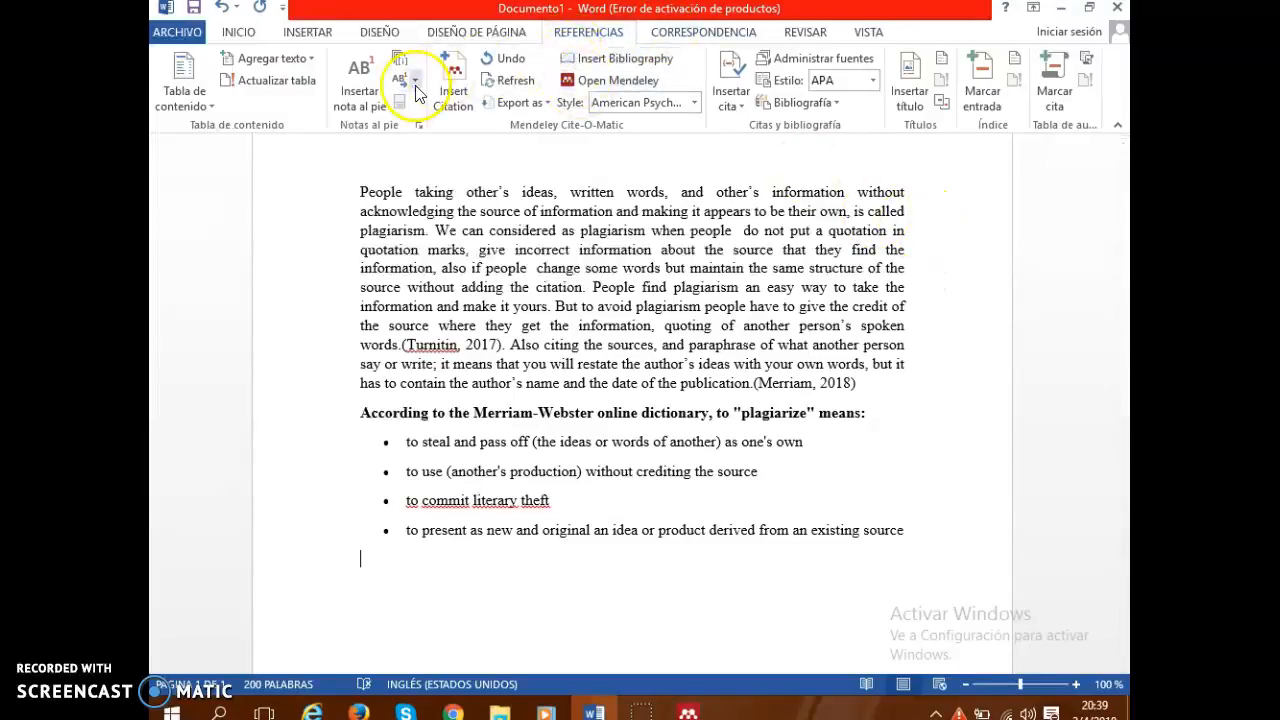
Insert the Mendeley bibliography in the empty paragraph below the bulleted list.
{"action": "left_click", "coordinate": [620, 61]}
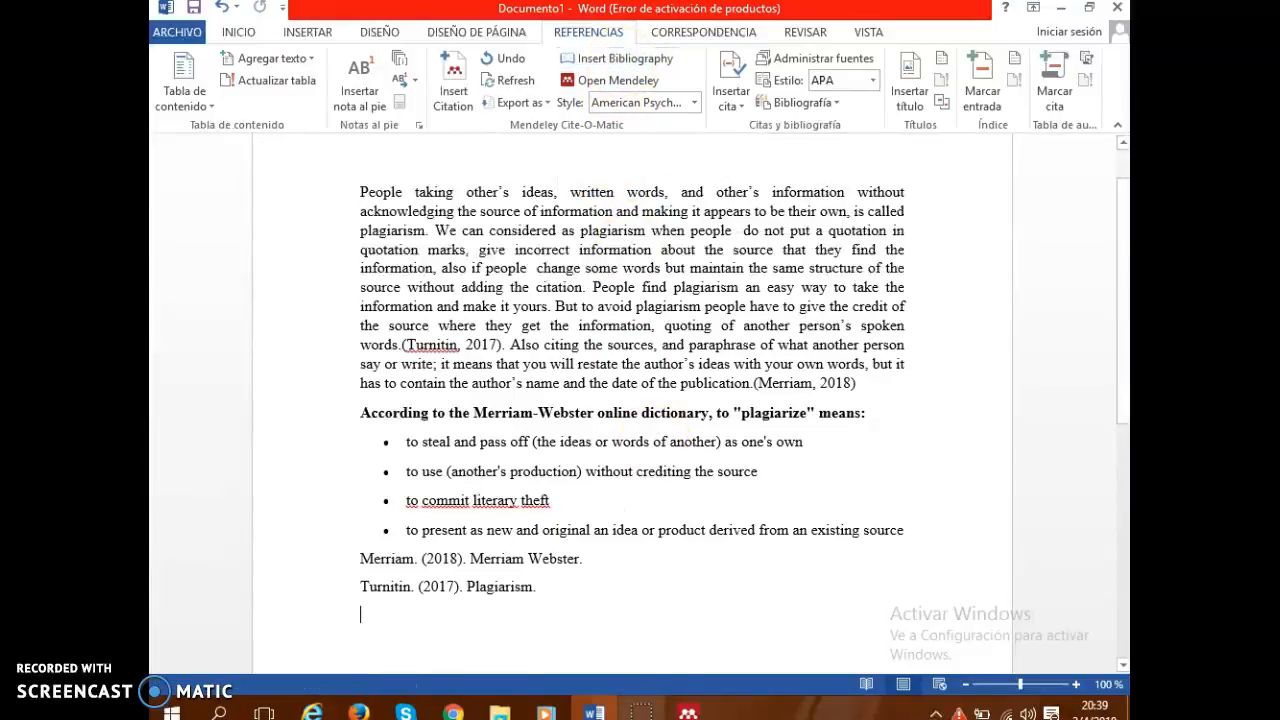
{"action": "left_click", "coordinate": [361, 558]}
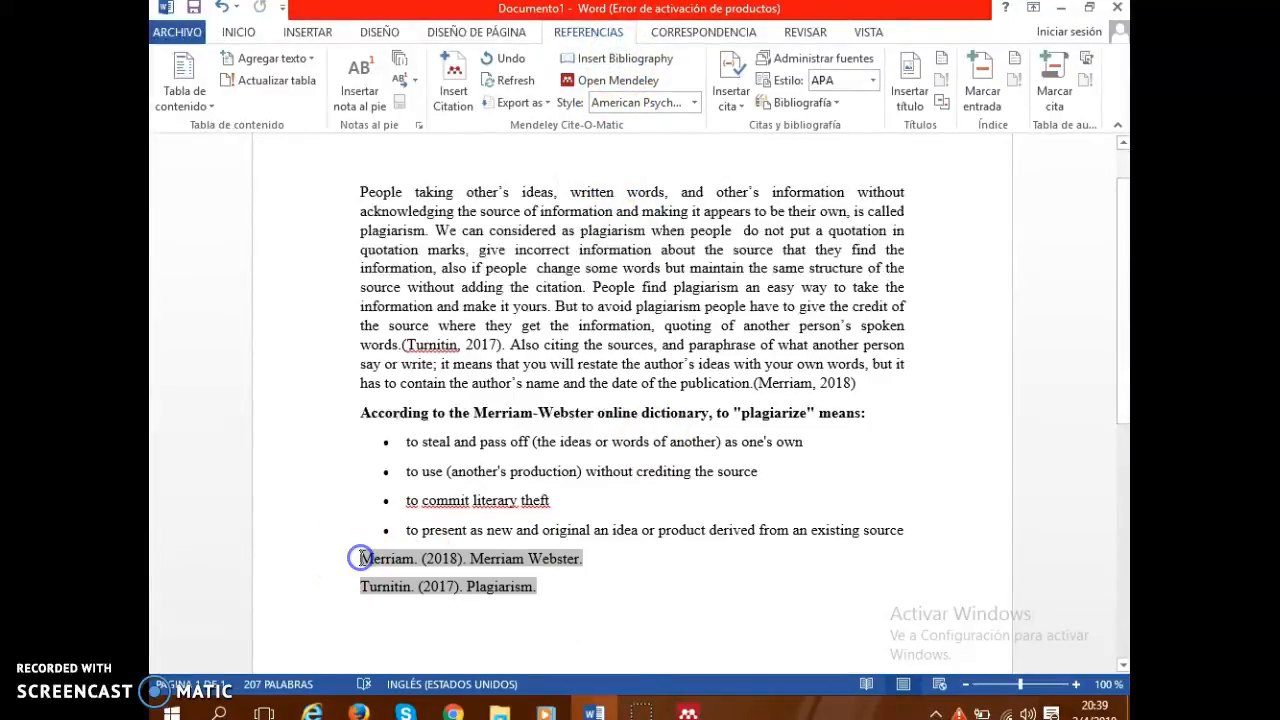
{"action": "left_click", "coordinate": [611, 623]}
{"action": "double_click", "coordinate": [420, 560]}
{"action": "left_click", "coordinate": [368, 560]}
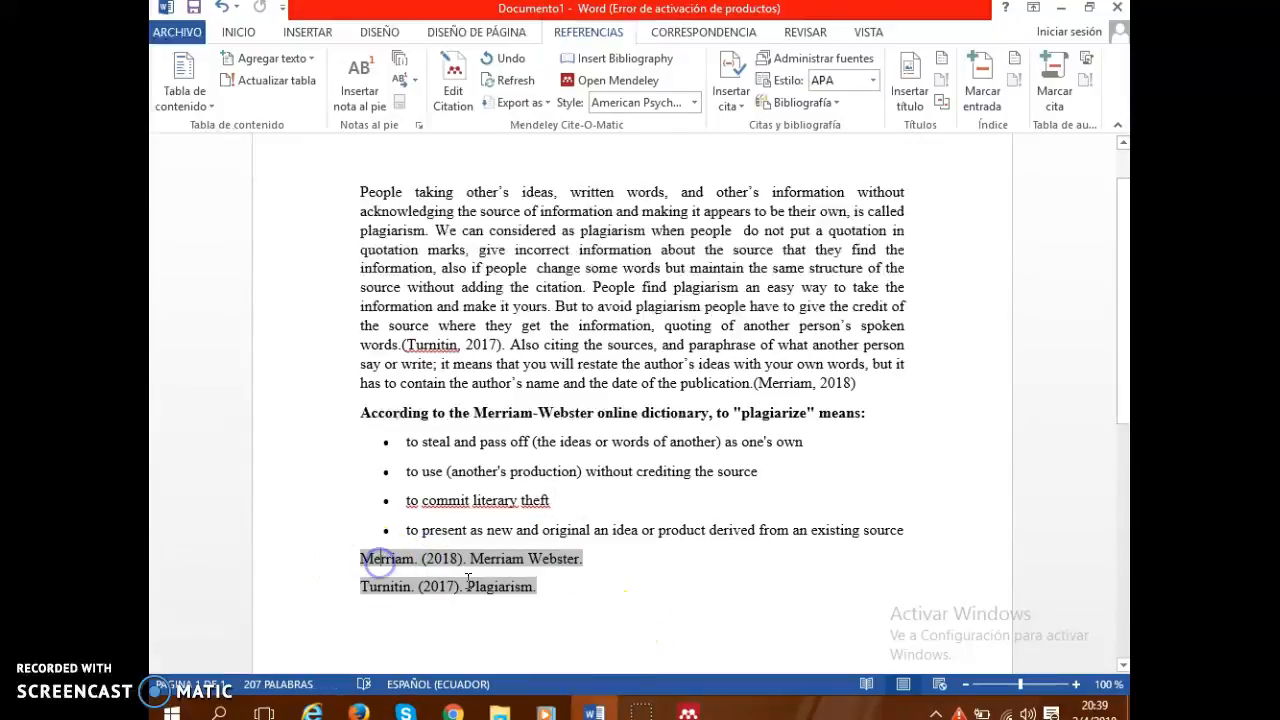